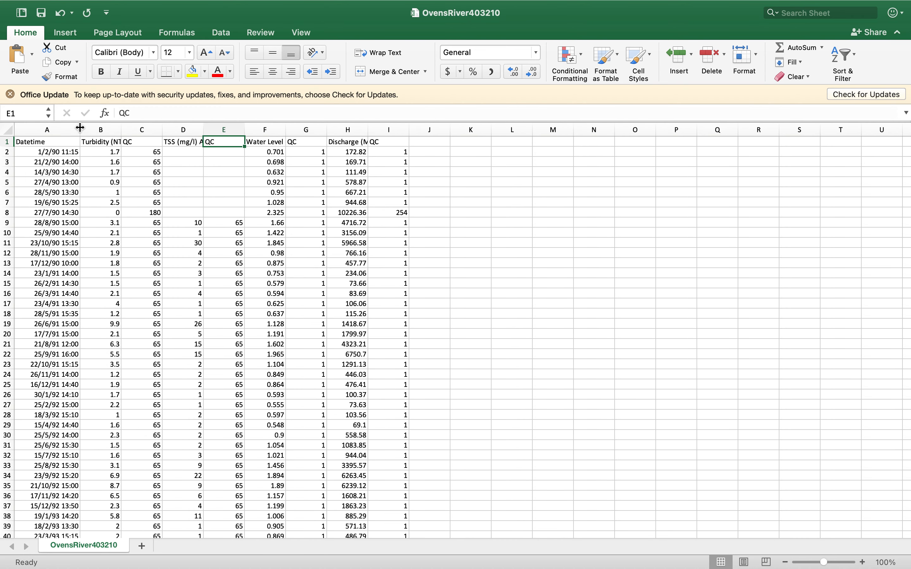
# Examine the turbidity column and its neighbouring datetime and QC cells in the first rows of the river data
pyautogui.click(97, 149)
pyautogui.press('Up')
pyautogui.press('Down')
pyautogui.press('Right')
pyautogui.press('Right')
pyautogui.press('Left')
pyautogui.press('Left')
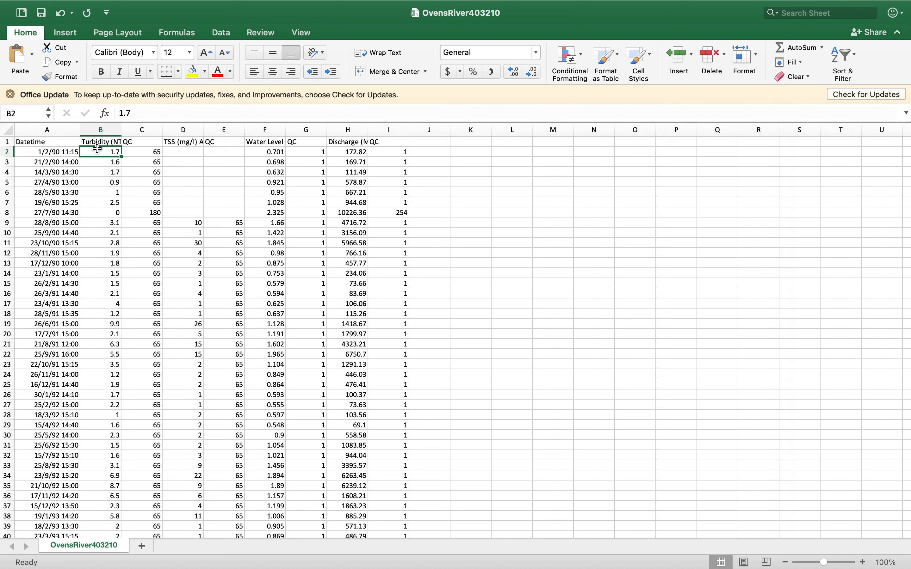
pyautogui.press('Up')
pyautogui.press('Down')
pyautogui.press('Down')
pyautogui.press('Down')
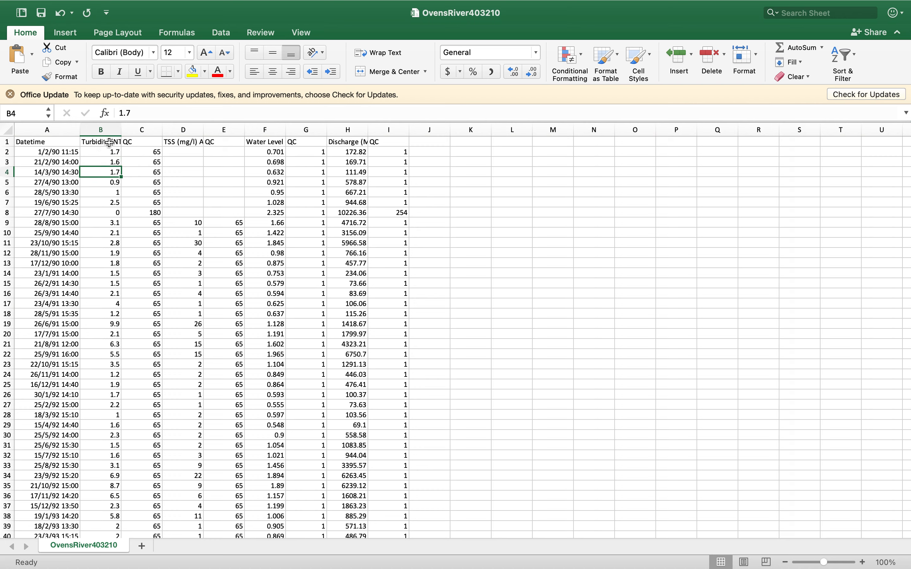
# Fit the widths of the Turbidity (NTU) and TSS (mg/l) columns, B and D, to their full headings
pyautogui.moveTo(122, 129); pyautogui.dragTo(122, 129)
pyautogui.doubleClick(123, 129)
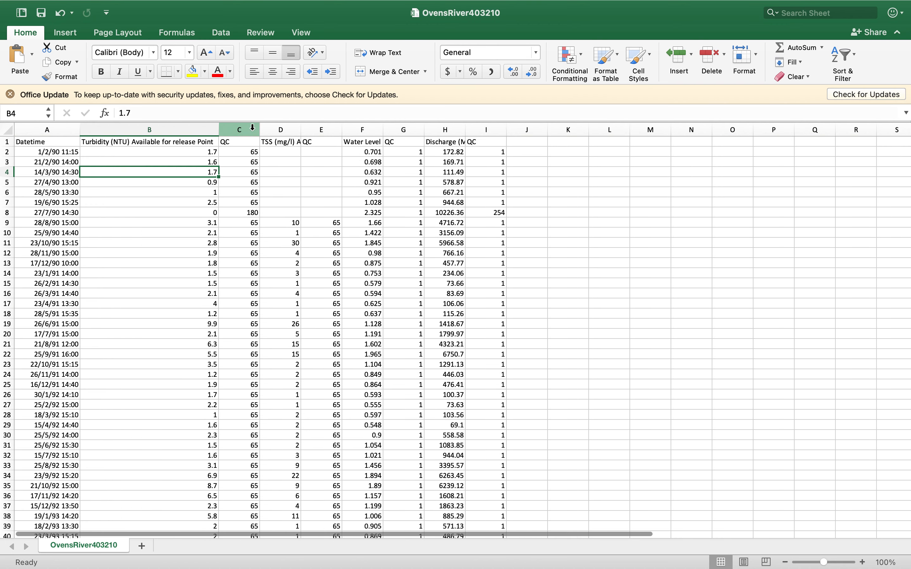
pyautogui.doubleClick(301, 129)
# Examine the first TSS readings in column D and the QC headings beside the turbidity, TSS and water level columns
pyautogui.click(306, 142)
pyautogui.press('Down')
pyautogui.press('Down')
pyautogui.press('Down')
pyautogui.press('Down')
pyautogui.press('Down')
pyautogui.press('Down')
pyautogui.press('Down')
pyautogui.press('Down')
pyautogui.press('Down')
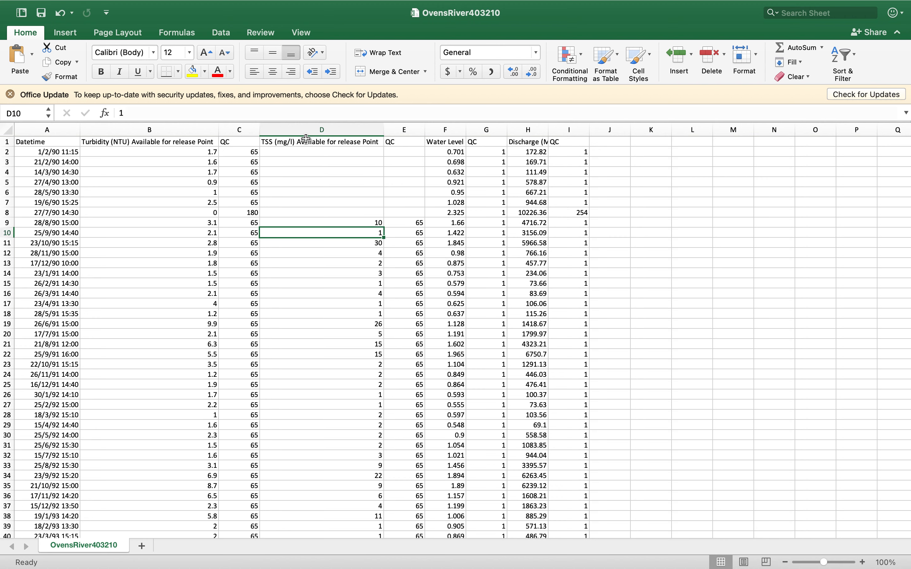
pyautogui.click(194, 230)
pyautogui.click(325, 237)
pyautogui.click(228, 142)
pyautogui.press('Right')
pyautogui.press('Right')
pyautogui.press('Right')
pyautogui.press('Left')
pyautogui.press('Right')
pyautogui.press('Right')
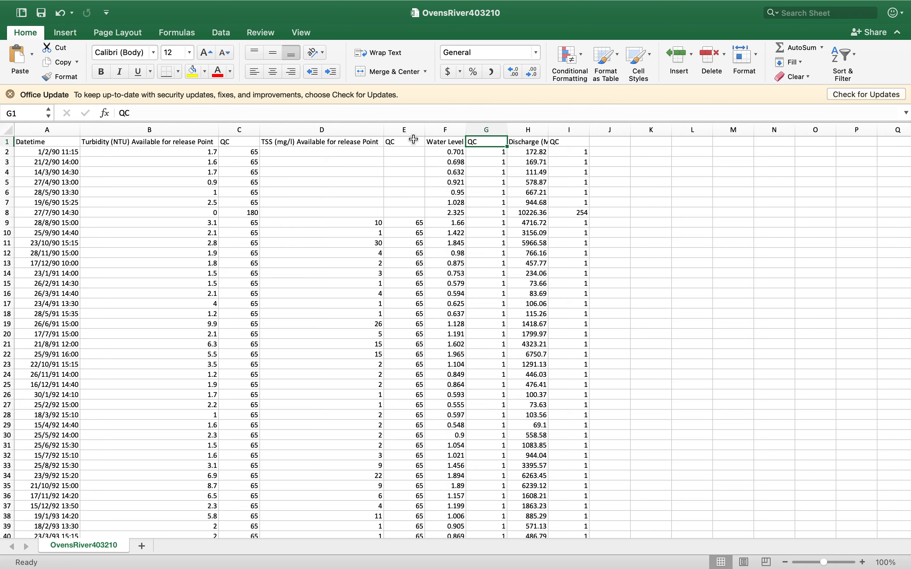
# Fit the Discharge column's width to its full heading and check the complete Water Level heading in F1
pyautogui.scroll(-1, 413, 158)
pyautogui.click(523, 142)
pyautogui.doubleClick(550, 137)
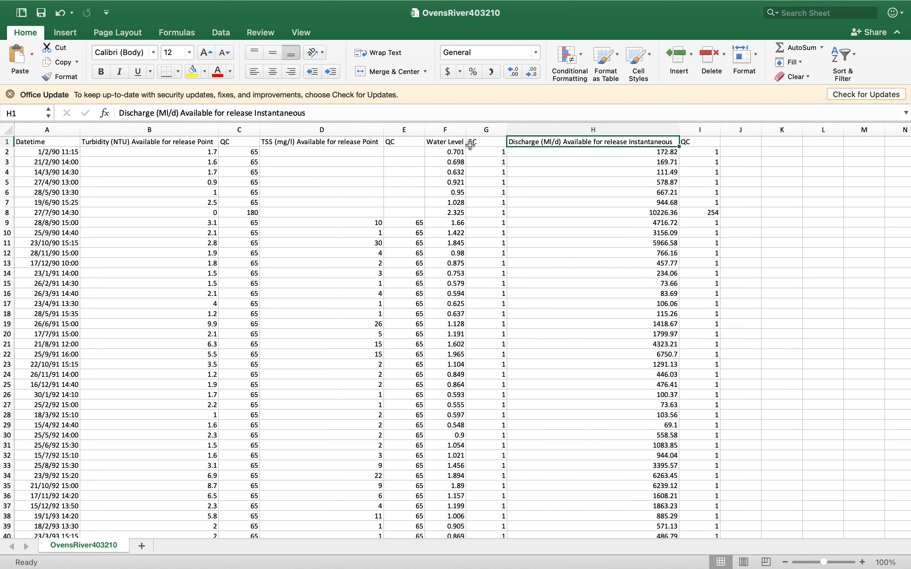
pyautogui.click(451, 142)
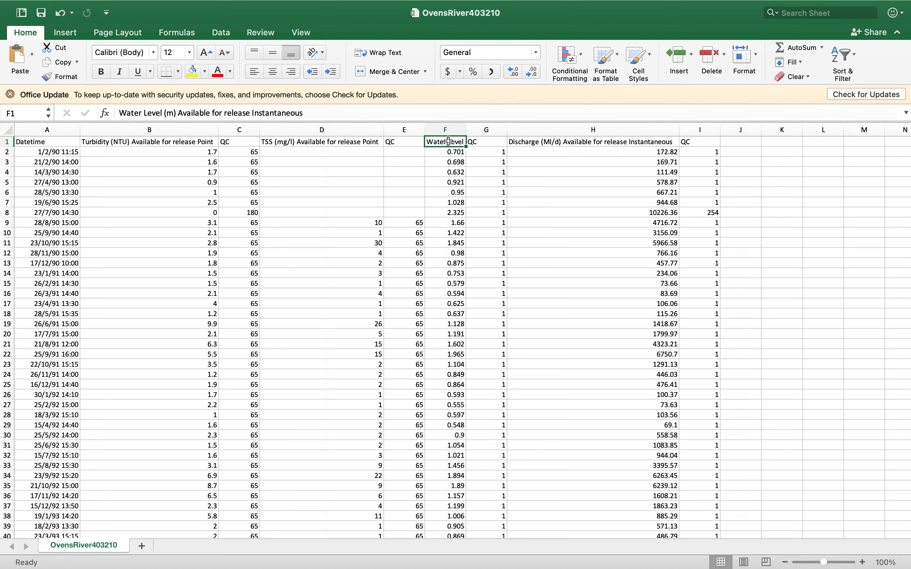
pyautogui.press('Right')
pyautogui.press('Right')
pyautogui.press('Right')
pyautogui.press('Right')
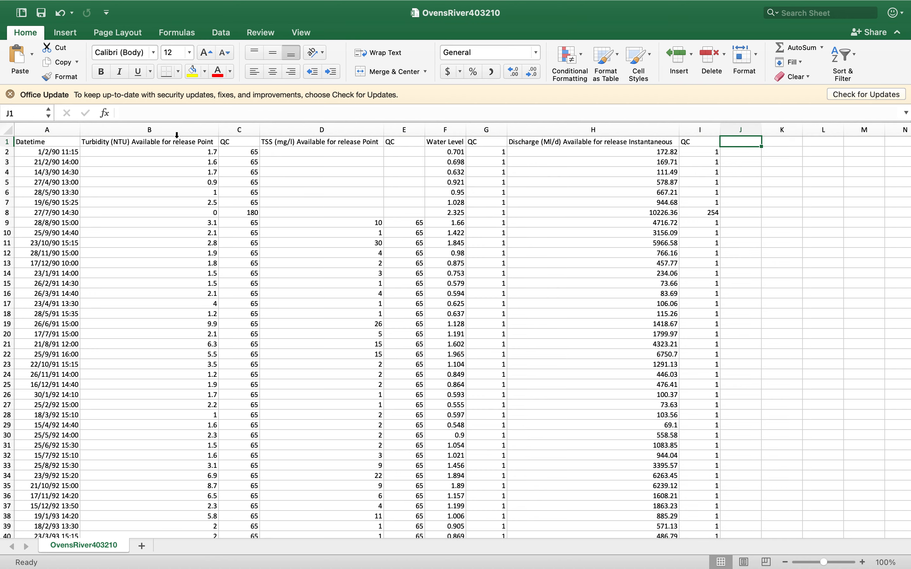
# Insert a plain scatter chart of the TSS column (D) against the Turbidity column (B)
pyautogui.scroll(-10, 169, 232)
pyautogui.scroll(10, 169, 233)
pyautogui.click(146, 128)
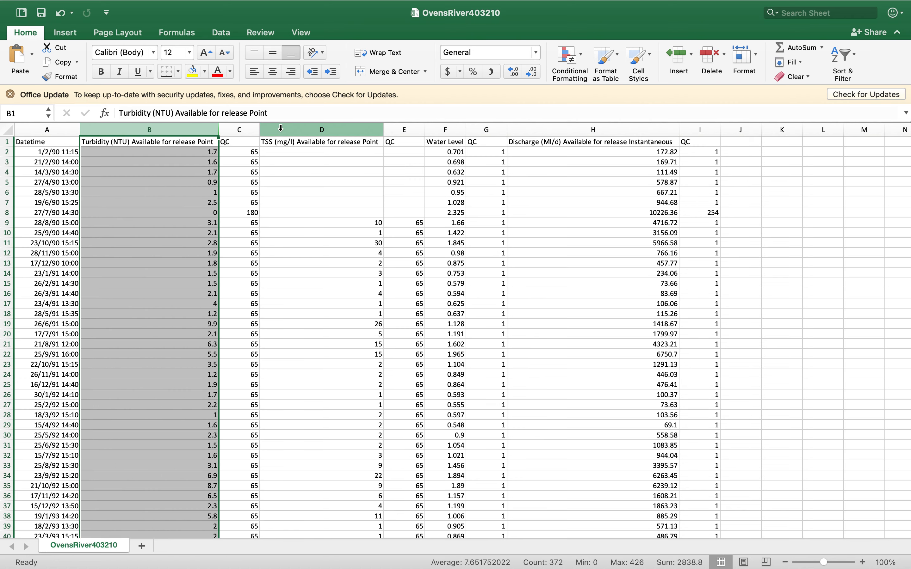
pyautogui.keyDown('super'); pyautogui.click(280, 128); pyautogui.keyUp('super')
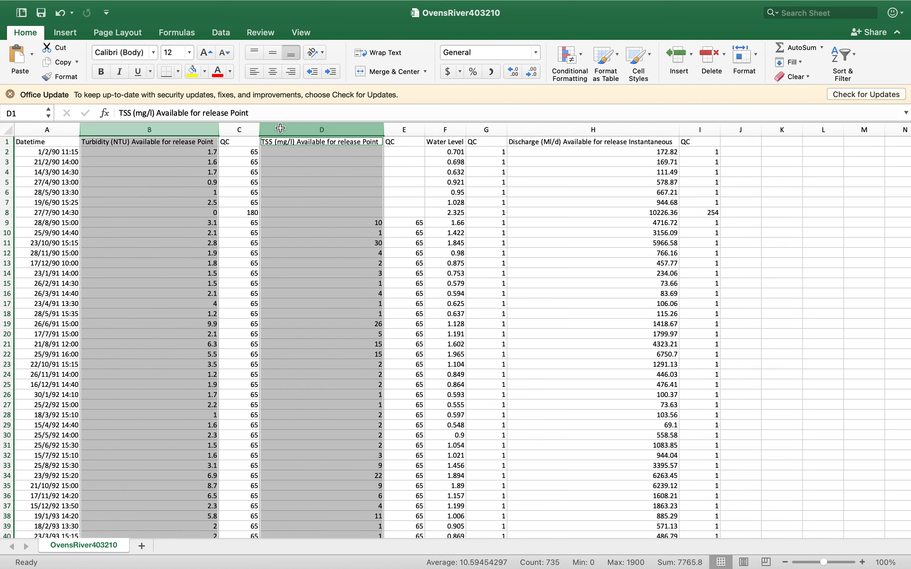
pyautogui.click(75, 35)
pyautogui.click(478, 77)
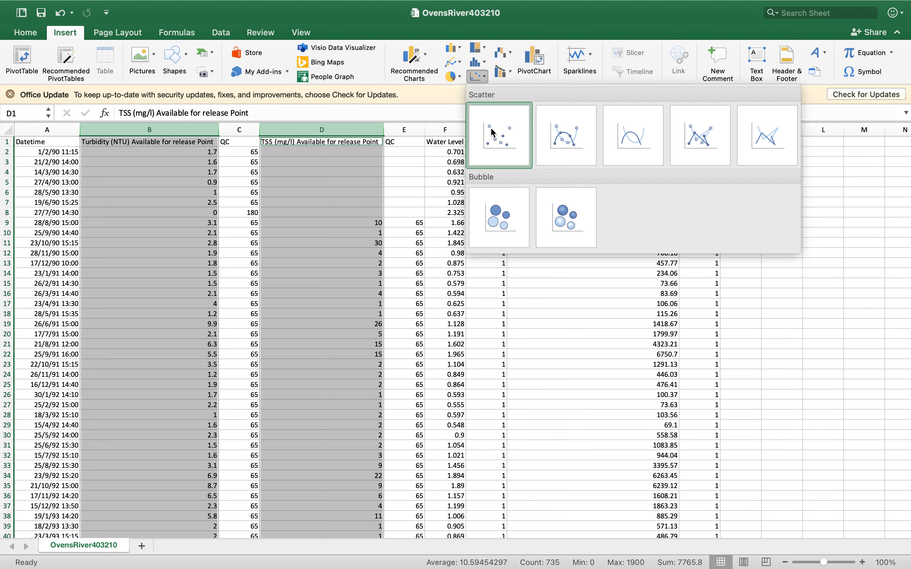
pyautogui.click(498, 148)
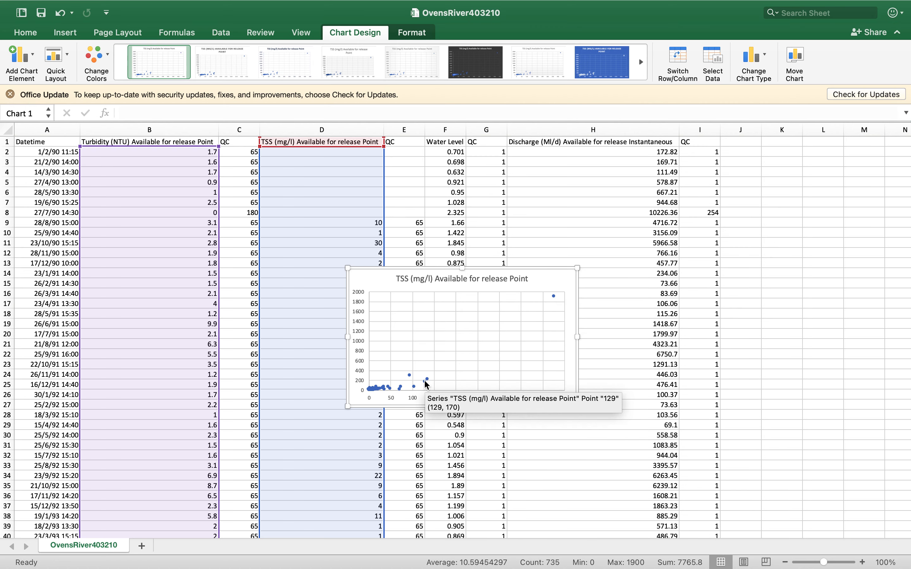
# Add a linear trendline to the TSS series, display its equation on the chart, and place the equation above the line
pyautogui.rightClick(376, 389)
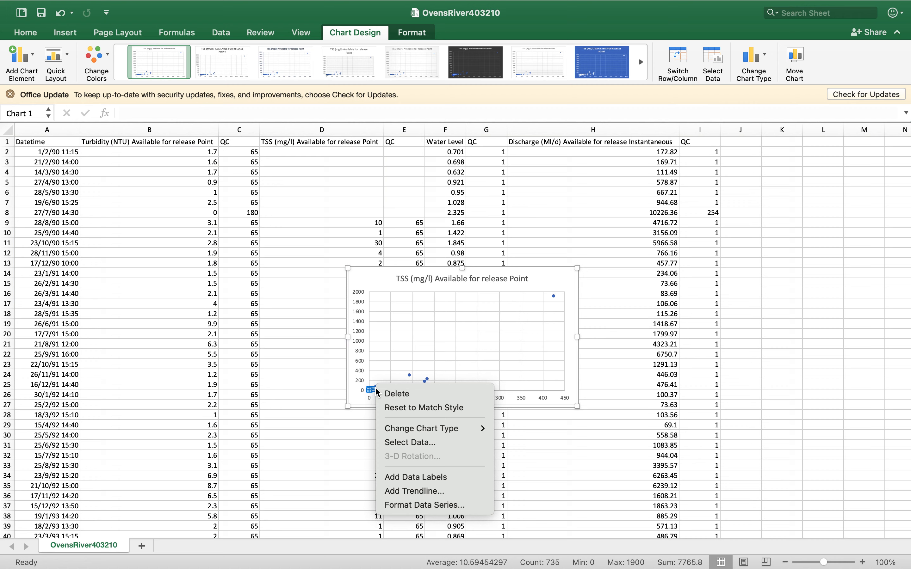
pyautogui.click(406, 491)
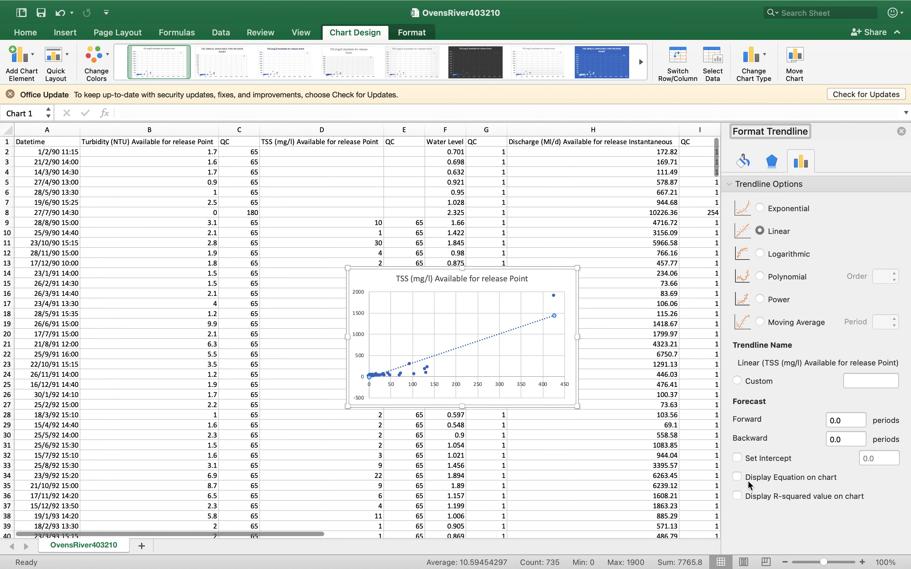
pyautogui.click(737, 478)
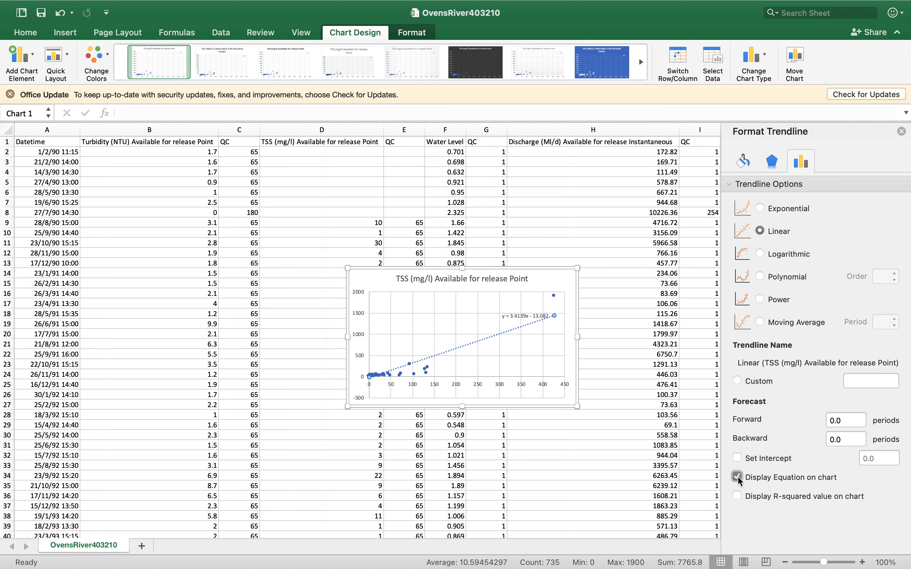
pyautogui.moveTo(524, 316); pyautogui.dragTo(488, 302)
# Insert a new column E directly after the TSS column and head it "TSS estimate (from NTU)"
pyautogui.click(398, 125)
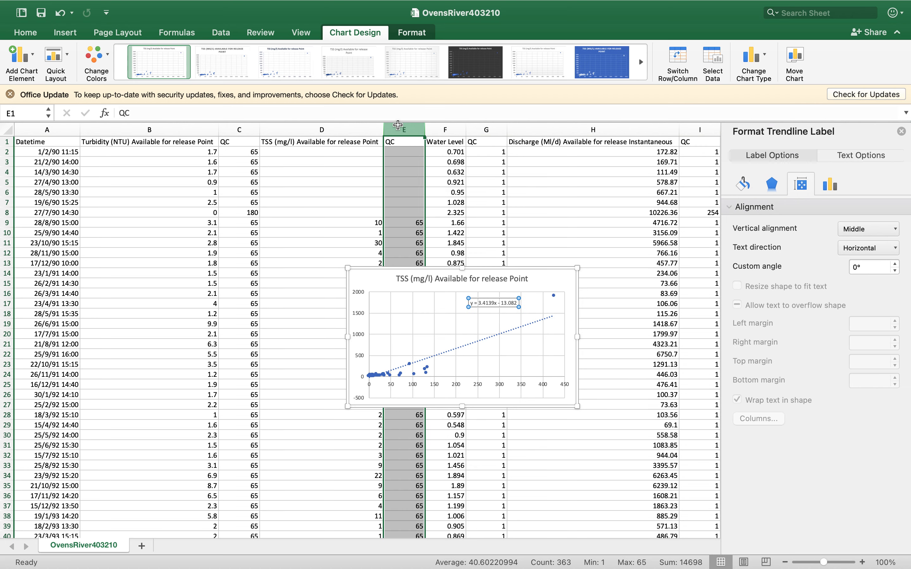
pyautogui.rightClick(398, 125)
pyautogui.click(413, 193)
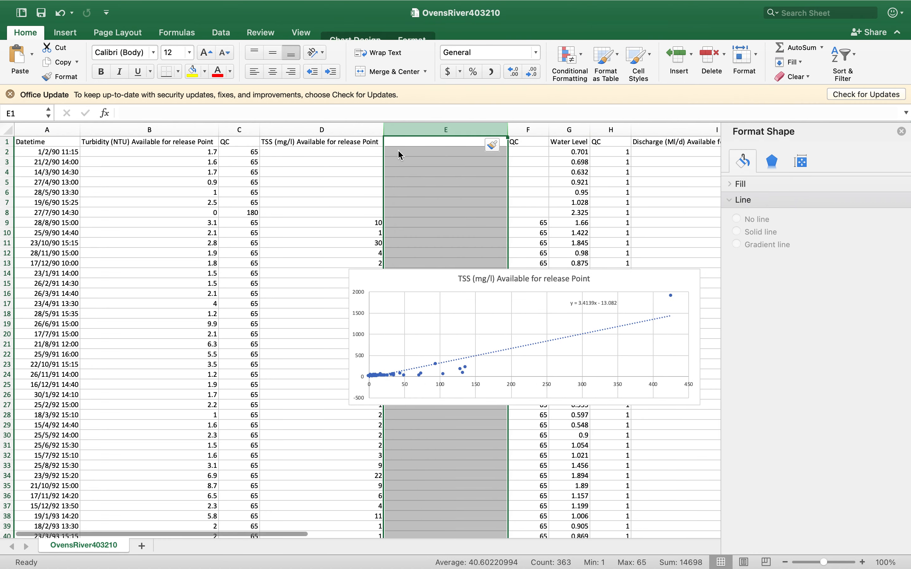
pyautogui.click(401, 142)
pyautogui.write('TS')
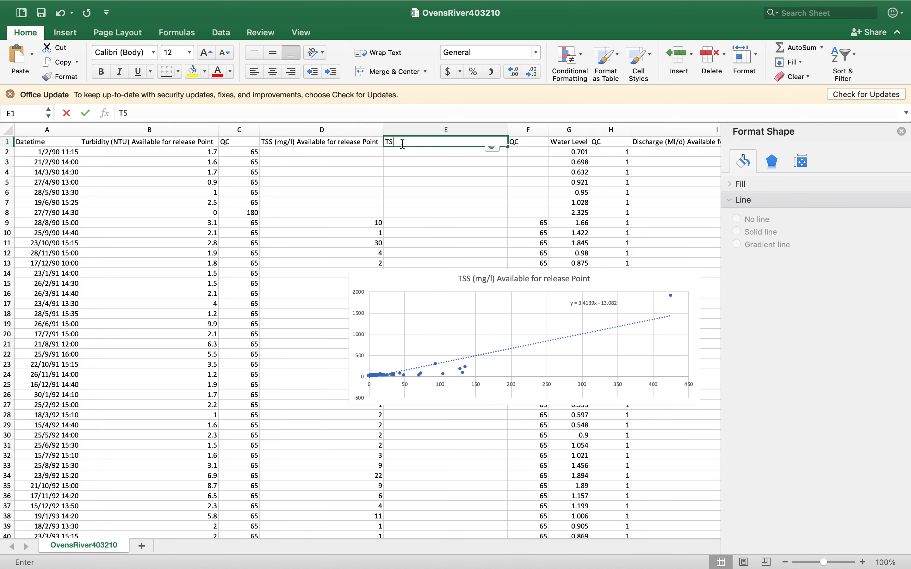
pyautogui.write('S estimate (from ')
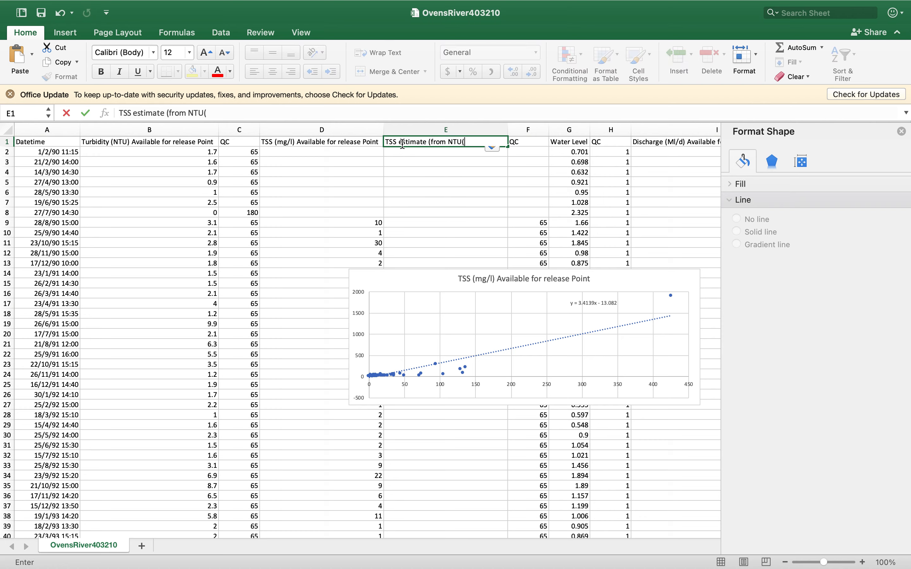
pyautogui.write('NTU)')
pyautogui.press('Return')
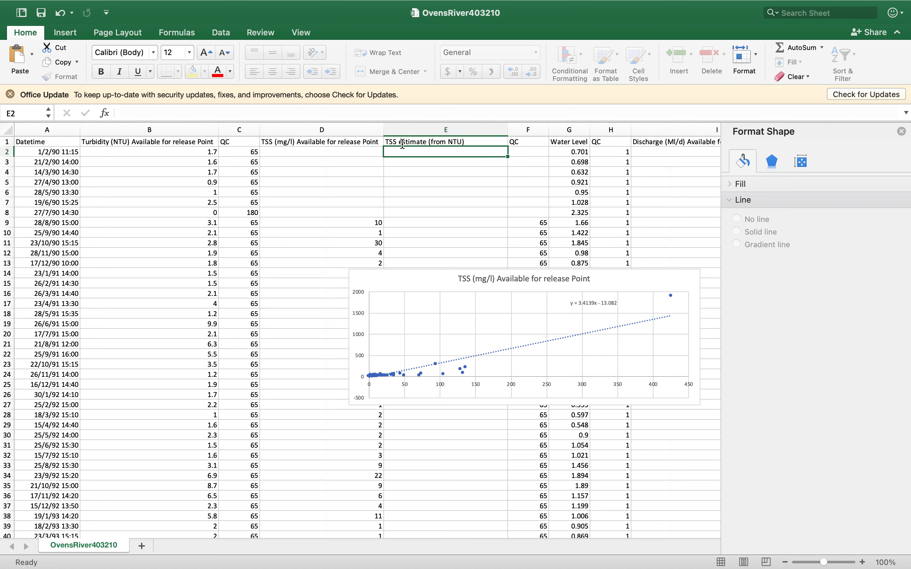
# Enter the formula =B2*3.414-13.082 in E2 to estimate TSS from turbidity
pyautogui.write('=-')
pyautogui.click(340, 154)
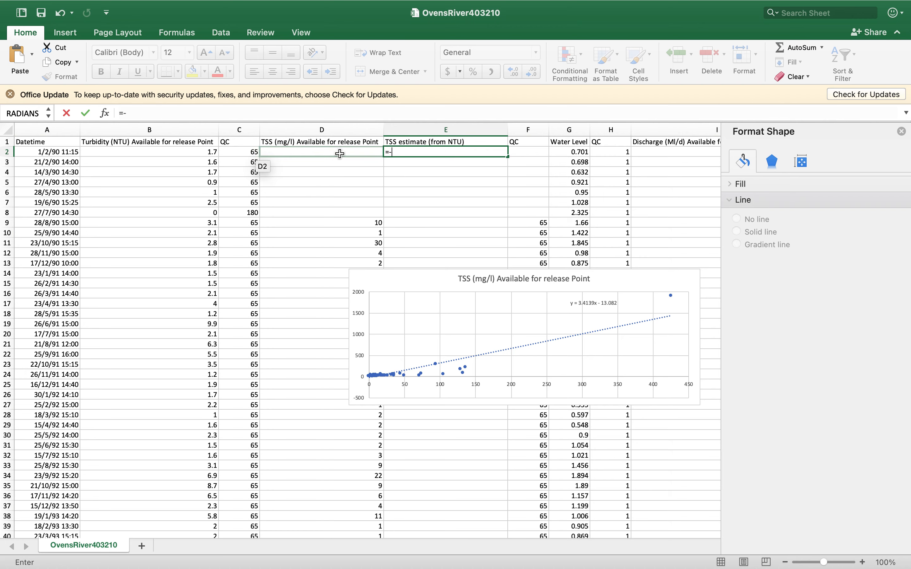
pyautogui.click(202, 154)
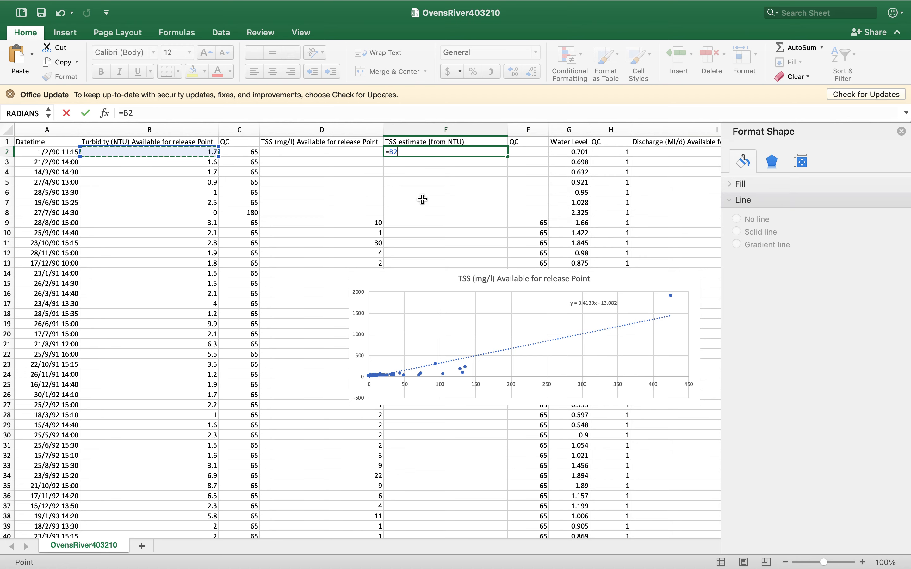
pyautogui.write('*')
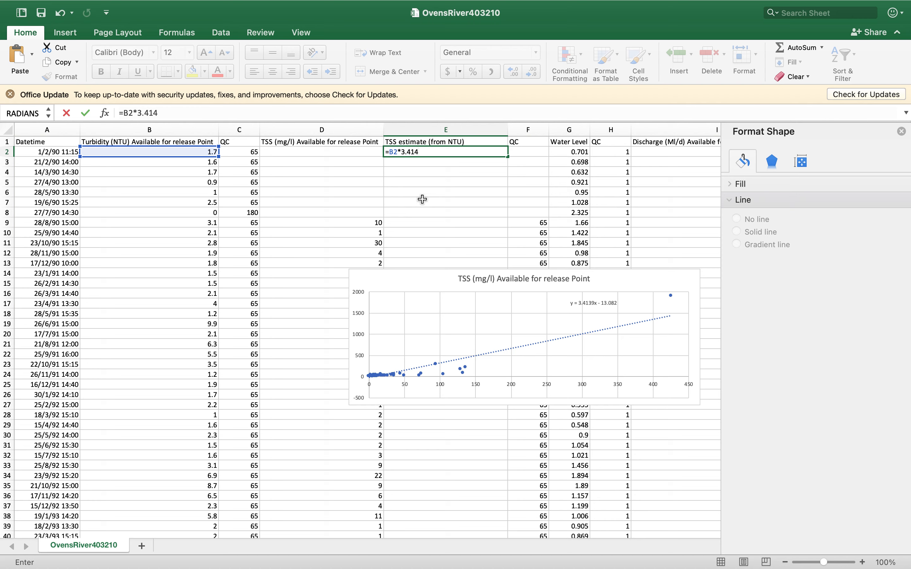
pyautogui.write('3.414-13.082')
pyautogui.press('Return')
# Fill the TSS estimate formula from E2 down to row 40
pyautogui.click(493, 152)
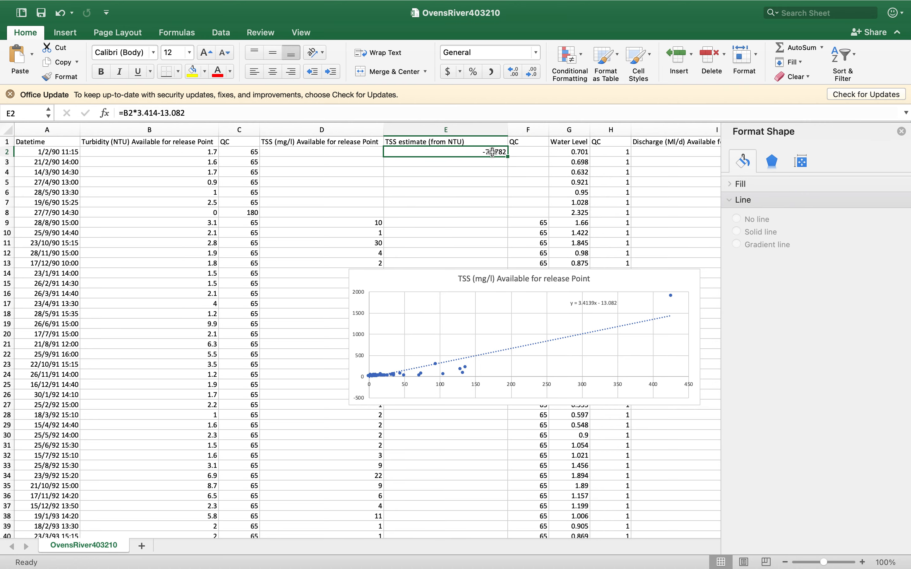
pyautogui.moveTo(507, 156); pyautogui.dragTo(477, 500)
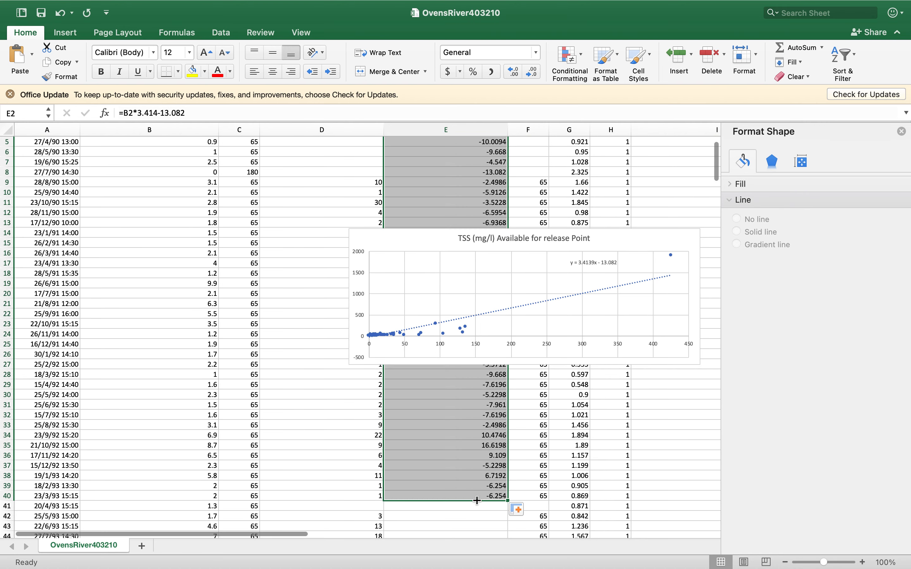
pyautogui.scroll(3, 477, 500)
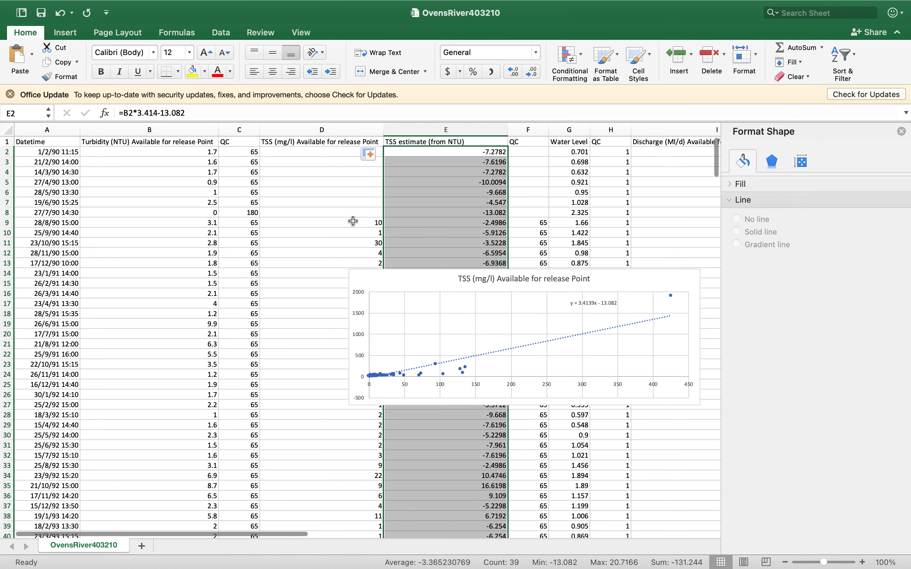
# Compare the measured and estimated TSS values in row 9, and delete the scatter chart from the sheet
pyautogui.click(353, 222)
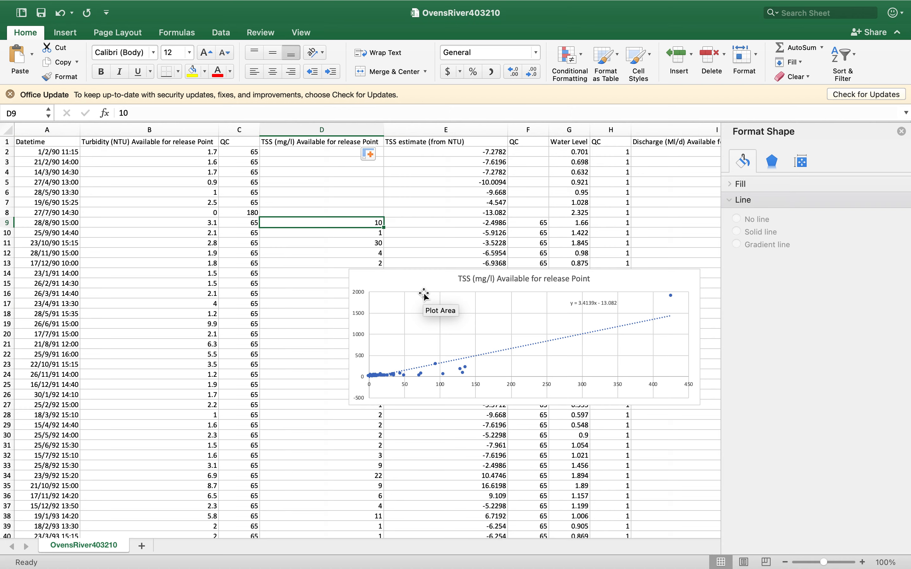
pyautogui.press('Right')
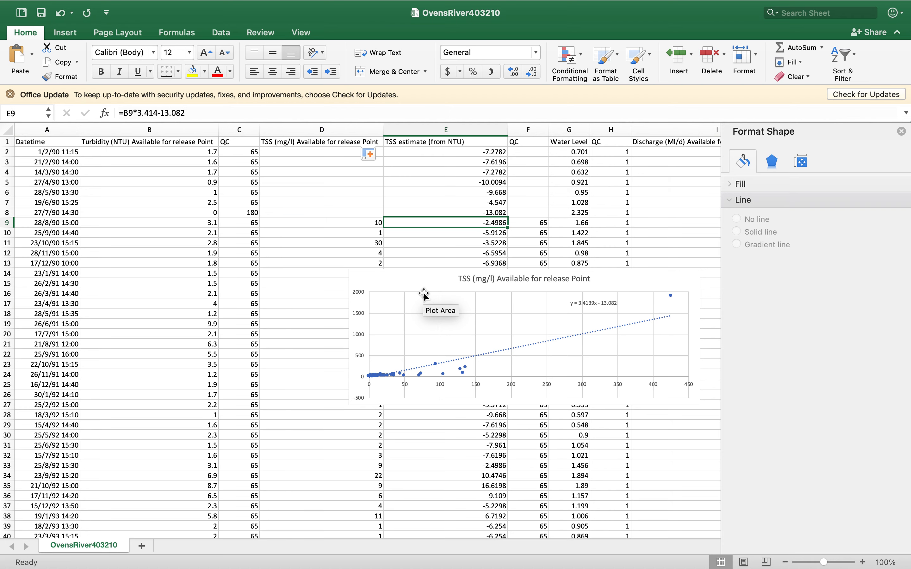
pyautogui.press('Down')
pyautogui.press('Up')
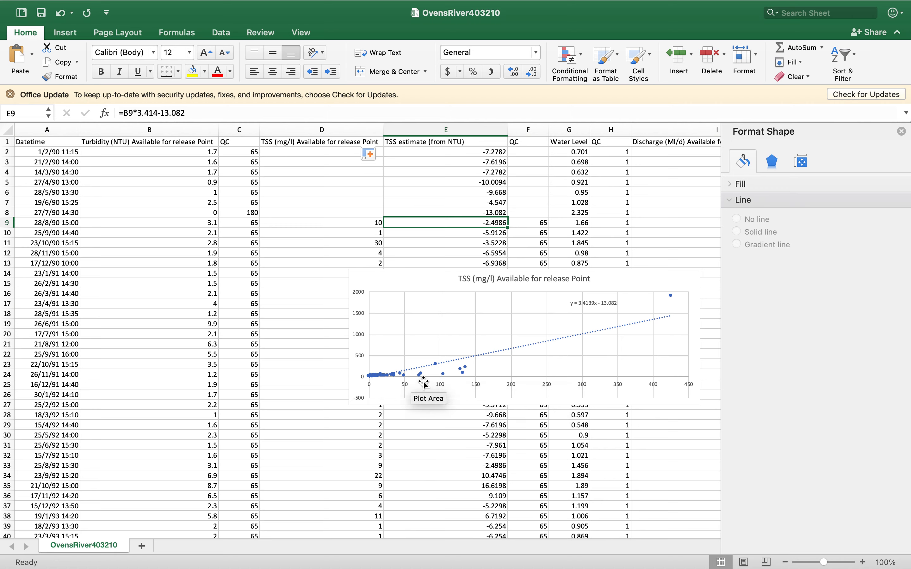
pyautogui.click(422, 276)
pyautogui.press('Delete')
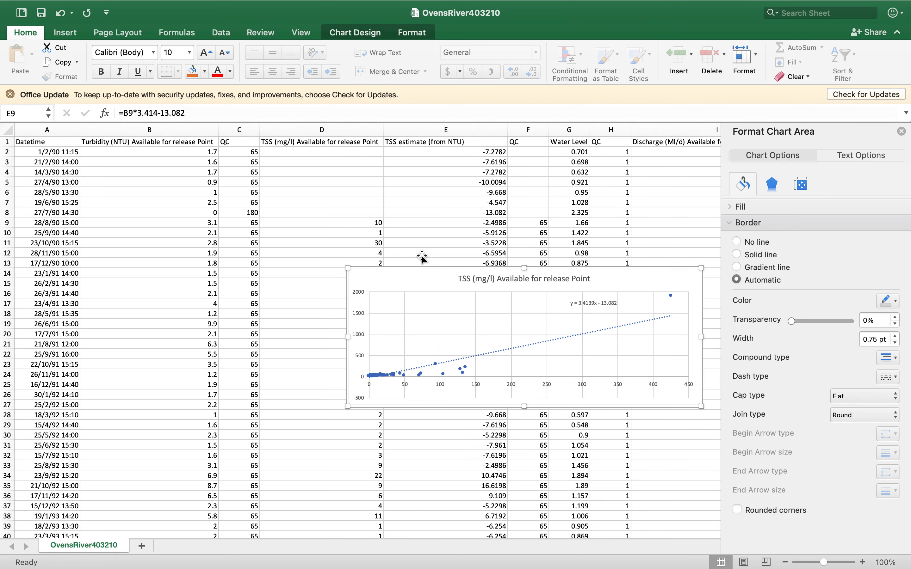
# Add a comment to the TSS estimate heading in E1 reading "not using the claibration curve (it's a poor relationship)"
pyautogui.click(453, 154)
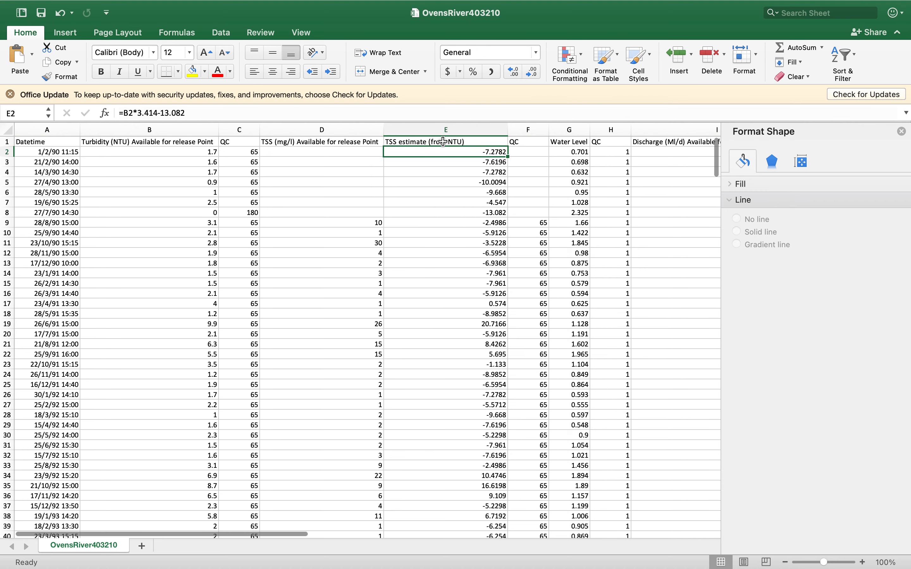
pyautogui.click(443, 143)
pyautogui.click(68, 34)
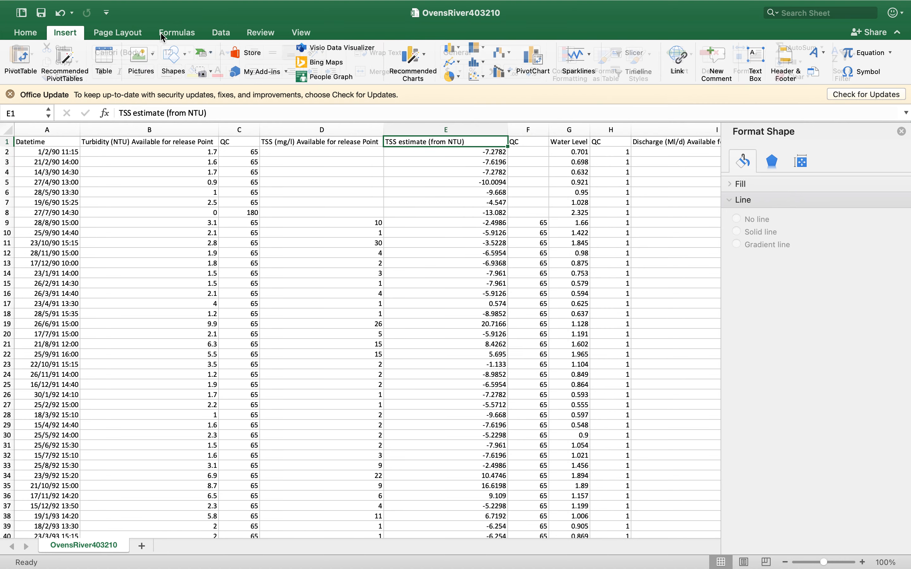
pyautogui.click(704, 77)
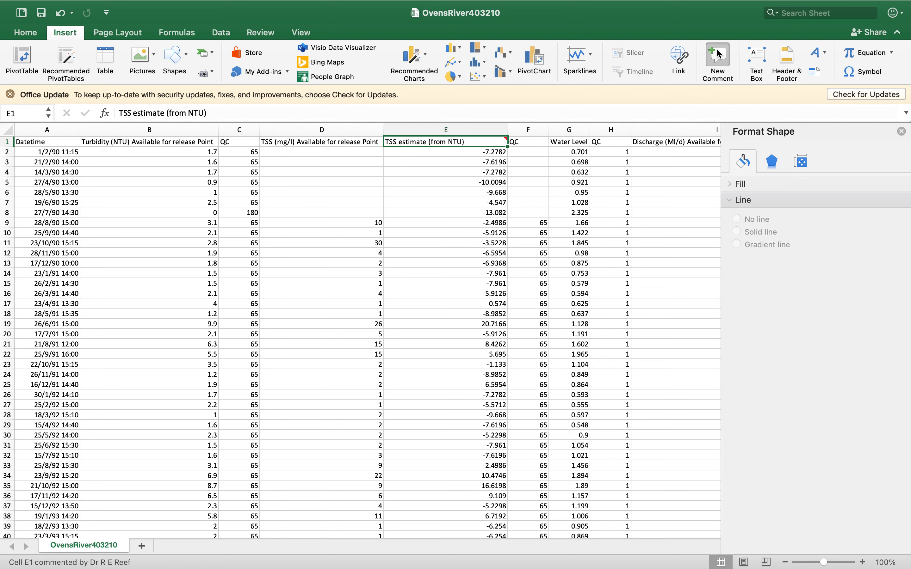
pyautogui.write('not')
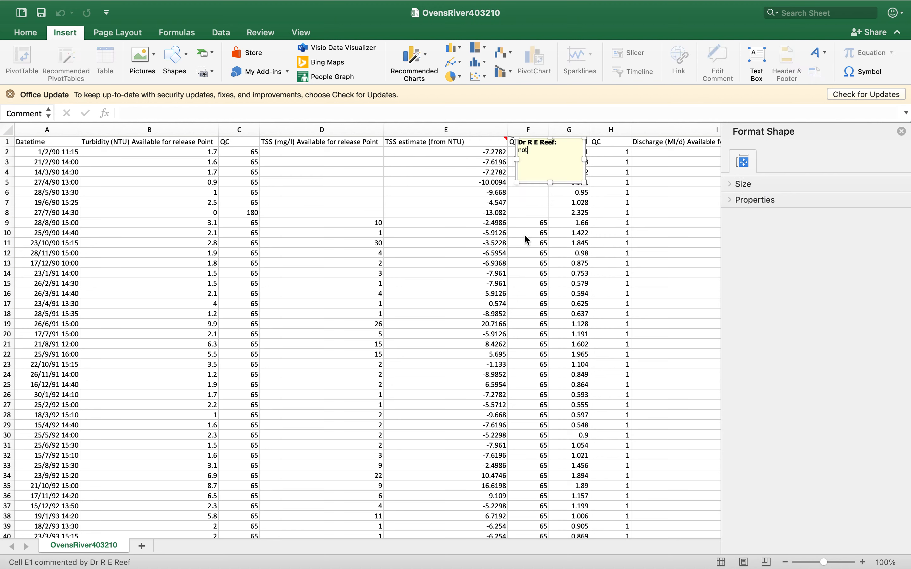
pyautogui.write(" using the qlaibration curve (it's a poor relato")
pyautogui.press('BackSpace')
pyautogui.write('ionship)')
pyautogui.click(483, 151)
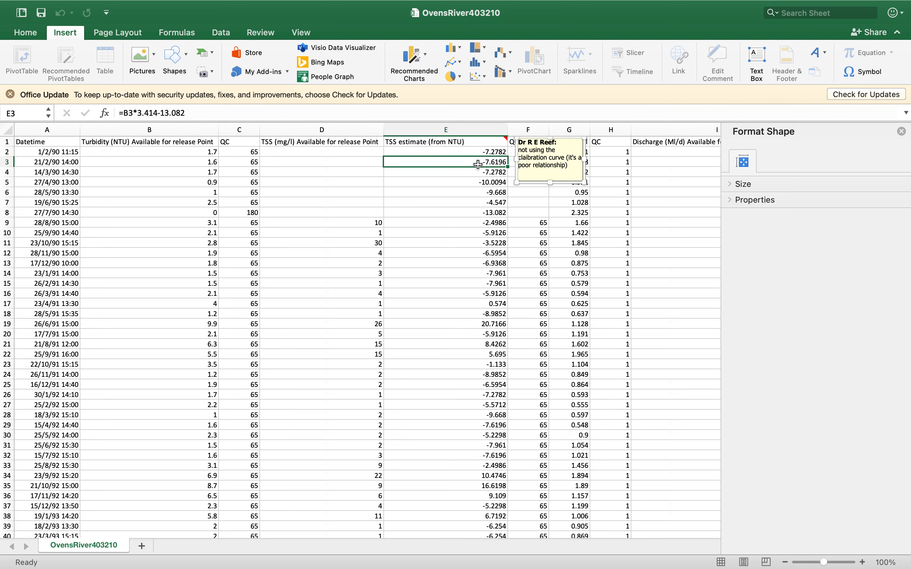
# Enter the heading Qsus in K1, the first empty column after the discharge QC column
pyautogui.click(484, 143)
pyautogui.click(448, 240)
pyautogui.press('Up')
pyautogui.press('Up')
pyautogui.press('Up')
pyautogui.press('Up')
pyautogui.press('Up')
pyautogui.press('Up')
pyautogui.press('Up')
pyautogui.press('Up')
pyautogui.press('Up')
pyautogui.press('Up')
pyautogui.press('Right')
pyautogui.press('Right')
pyautogui.press('Right')
pyautogui.press('Right')
pyautogui.press('Right')
pyautogui.press('Right')
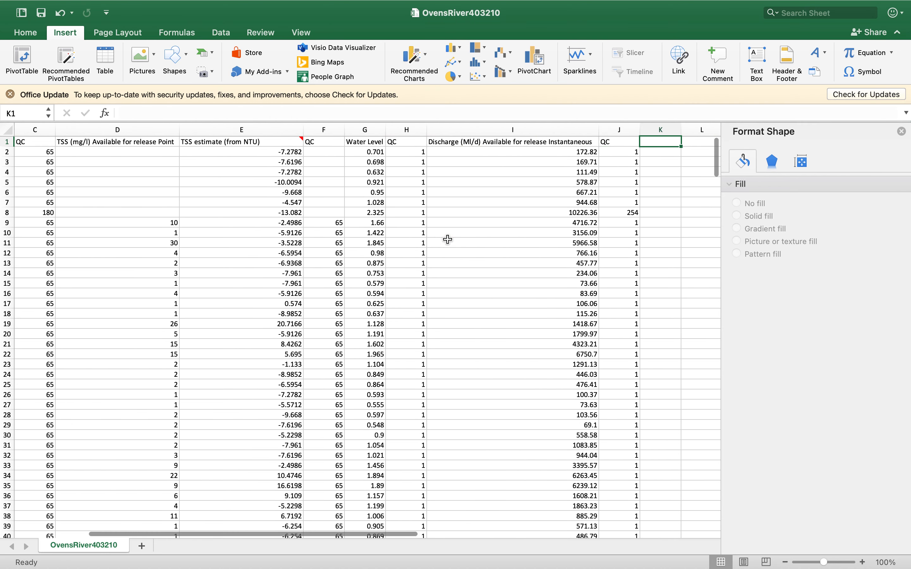
pyautogui.write('Qss')
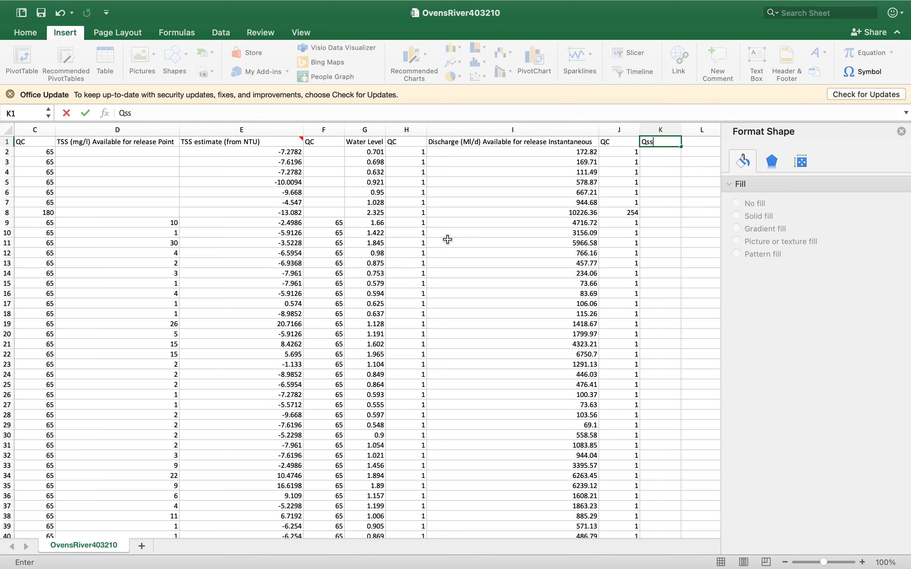
pyautogui.press('Return')
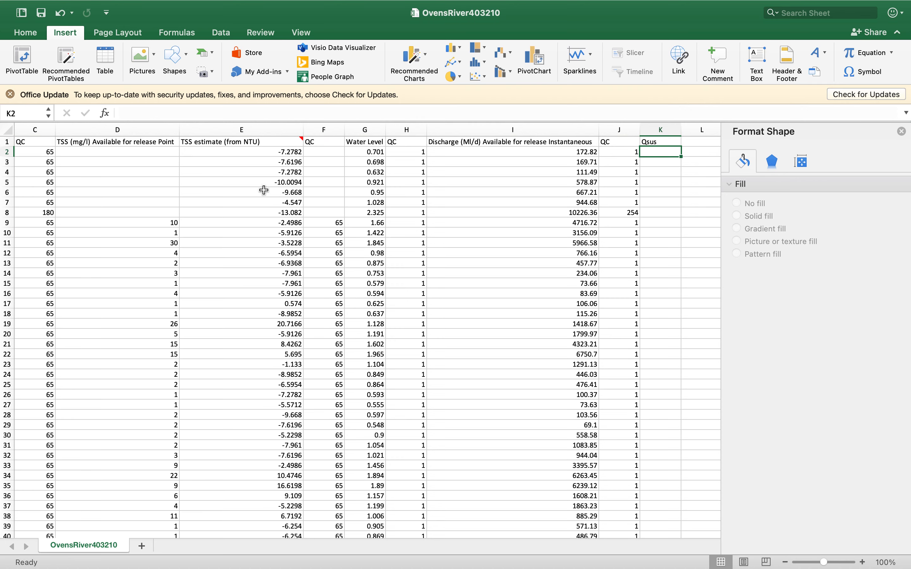
# Examine the TSS, water level and discharge columns and the units in their headings
pyautogui.hscroll(-3, 264, 187)
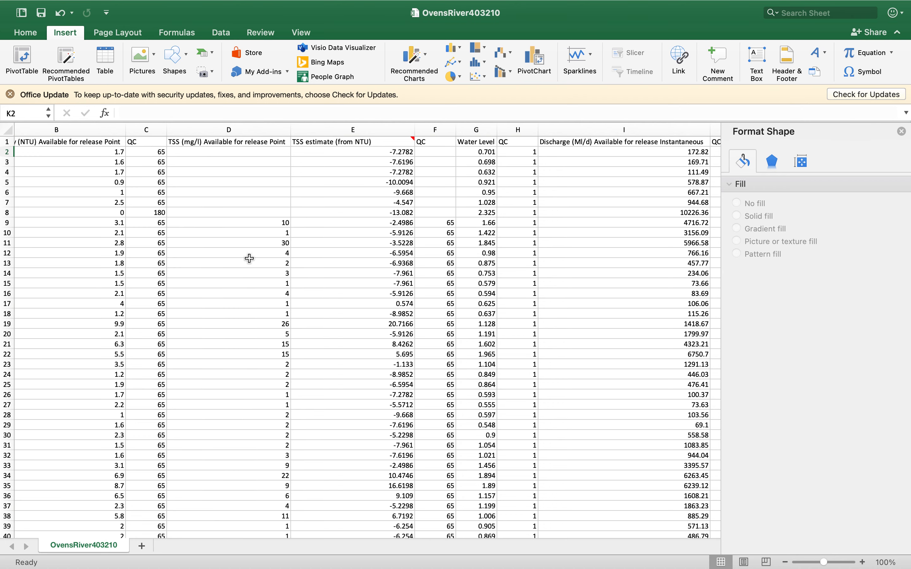
pyautogui.hscroll(-1, 249, 259)
pyautogui.hscroll(5, 249, 258)
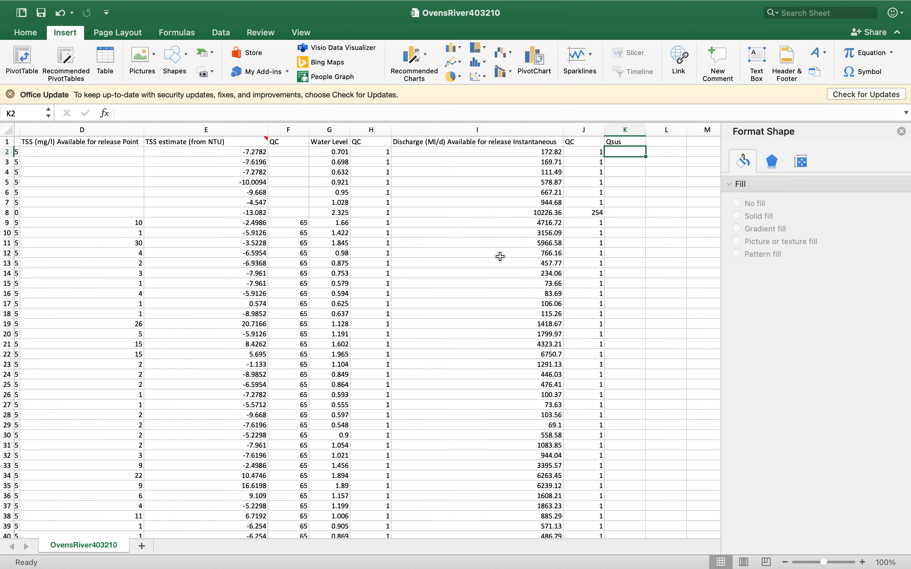
pyautogui.press('Up')
pyautogui.press('Left')
pyautogui.press('Left')
pyautogui.press('Left')
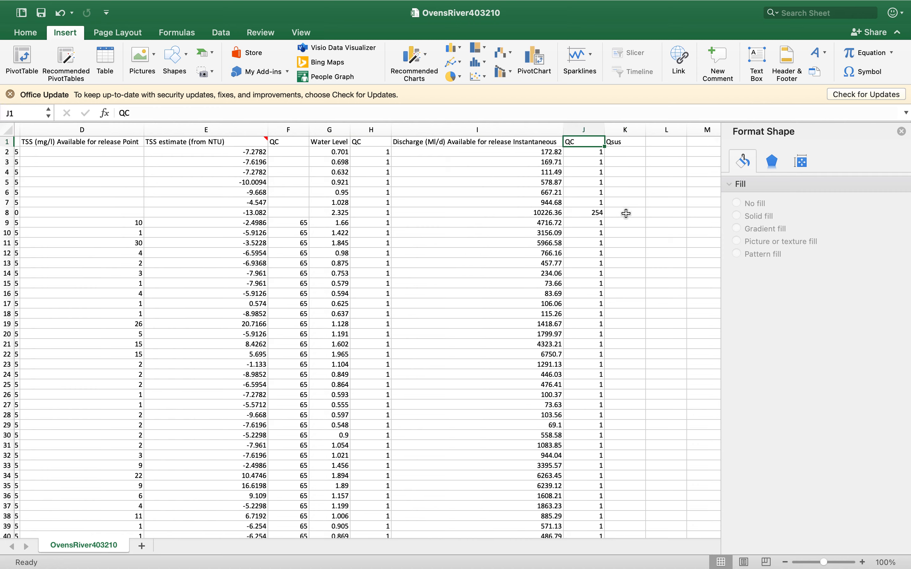
pyautogui.press('Right')
pyautogui.press('Left')
pyautogui.press('Left')
pyautogui.press('Left')
pyautogui.press('Left')
pyautogui.press('Left')
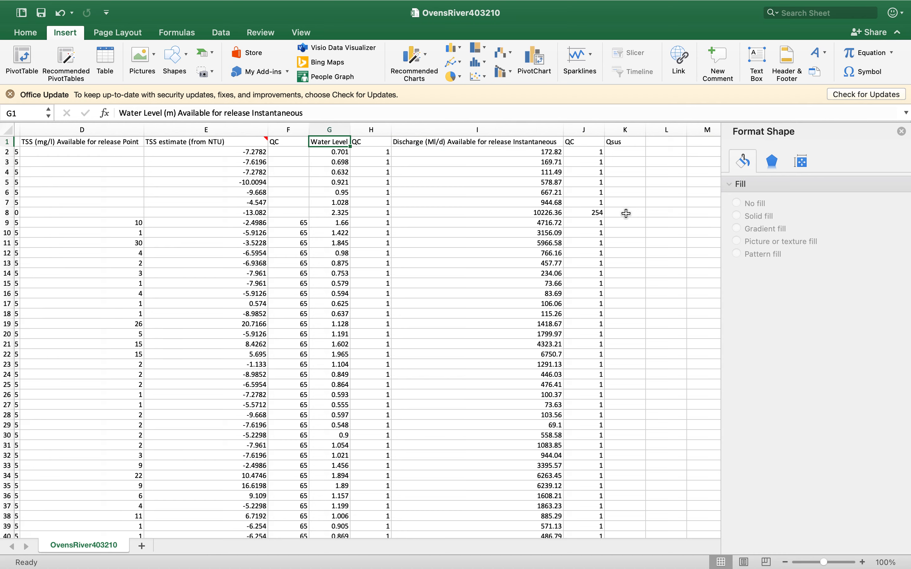
pyautogui.press('Right')
pyautogui.press('Right')
pyautogui.press('Right')
pyautogui.press('Right')
pyautogui.press('Right')
pyautogui.press('Right')
pyautogui.press('Right')
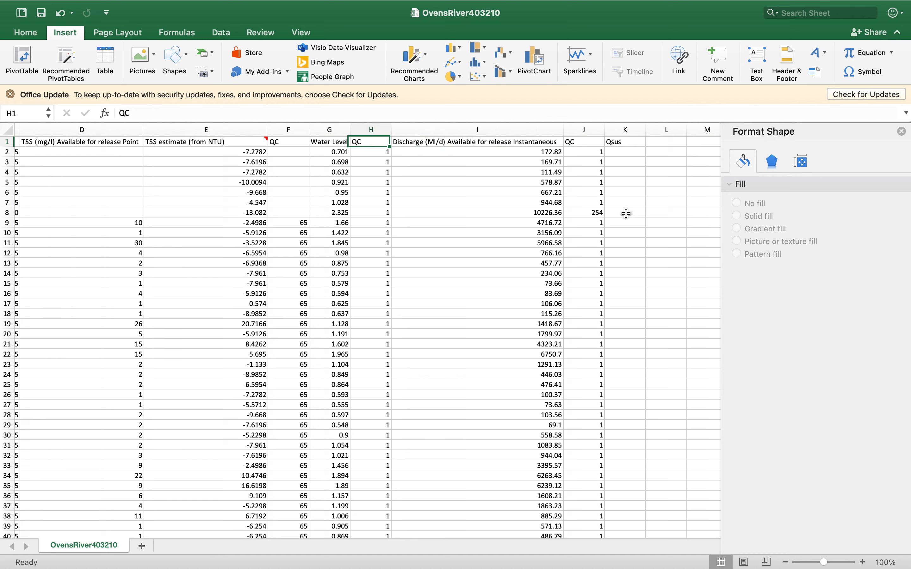
# Insert a blank column before Qsus and head it "Discharge (in l)" in K1
pyautogui.click(625, 130)
pyautogui.rightClick(625, 130)
pyautogui.click(642, 197)
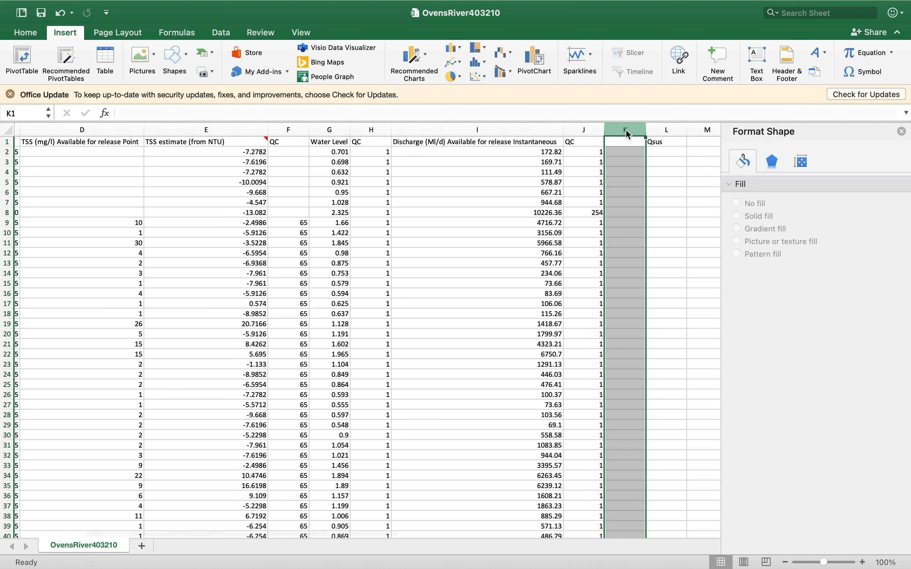
pyautogui.click(624, 141)
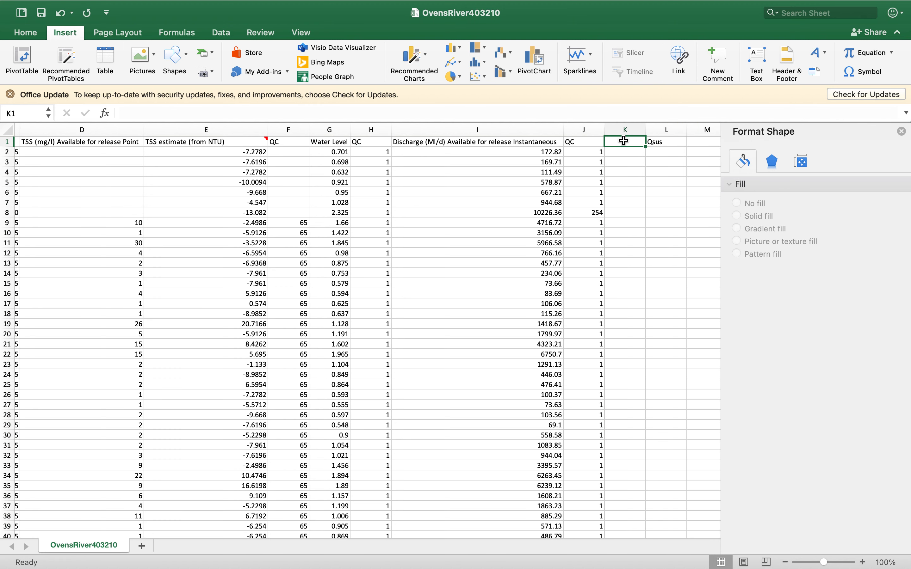
pyautogui.write('Discharge (in l')
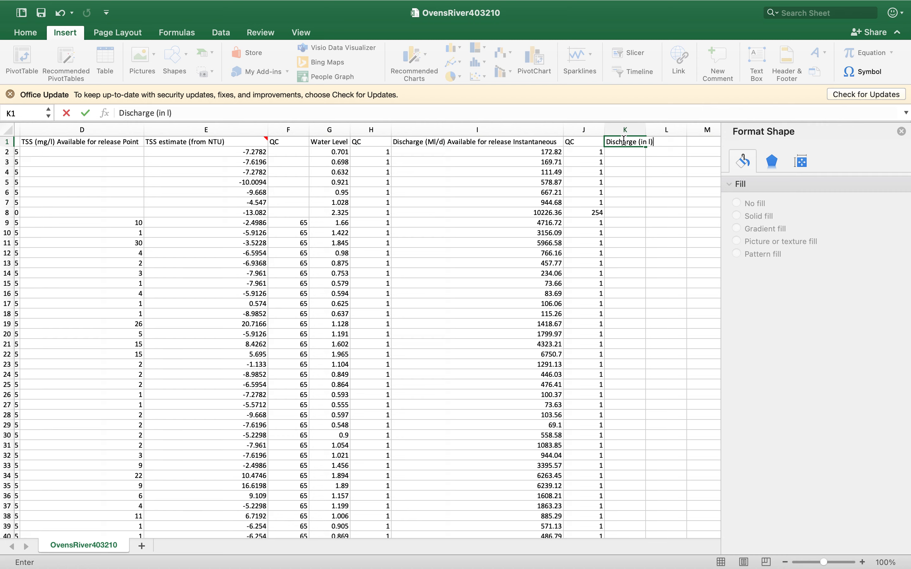
pyautogui.press('Return')
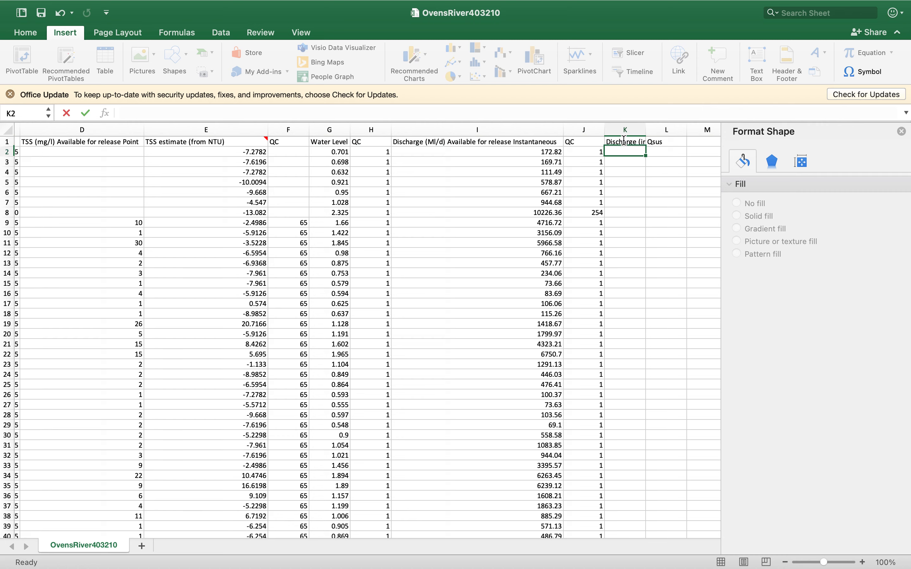
# Take the workbook out of full screen and bring up Safari, placing its window below the sheet's headings
pyautogui.moveTo(113, 5)
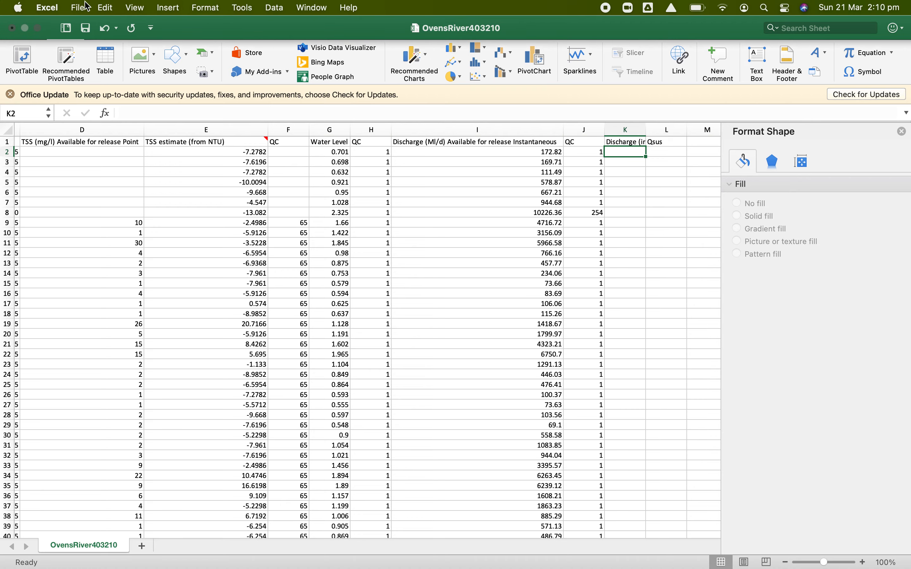
pyautogui.click(39, 29)
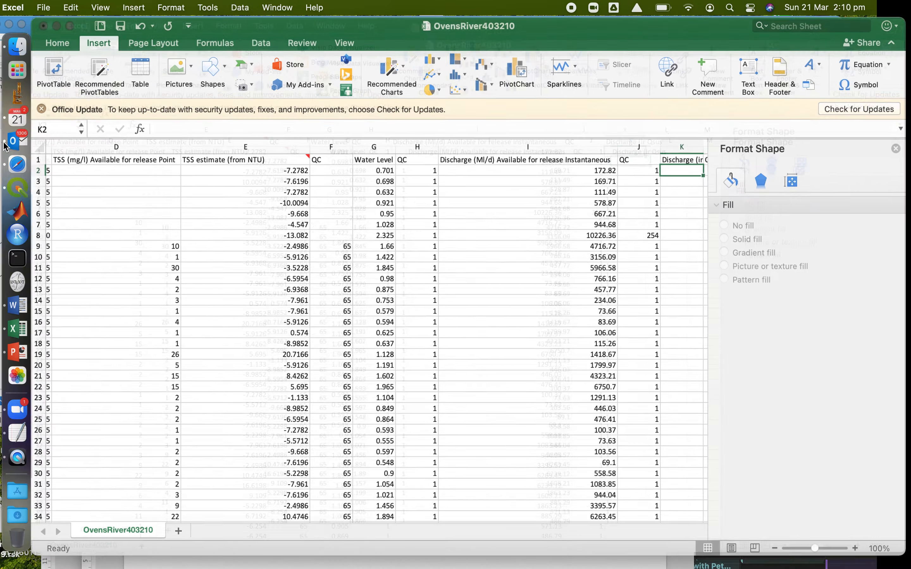
pyautogui.click(19, 164)
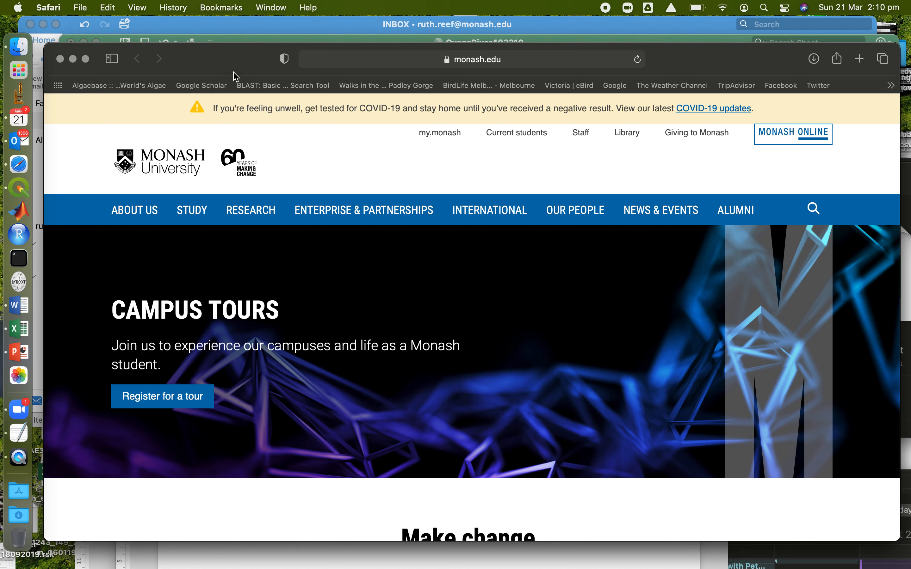
pyautogui.moveTo(240, 61); pyautogui.dragTo(278, 267)
# Search the web for "1 megalitre to litres"
pyautogui.click(444, 265)
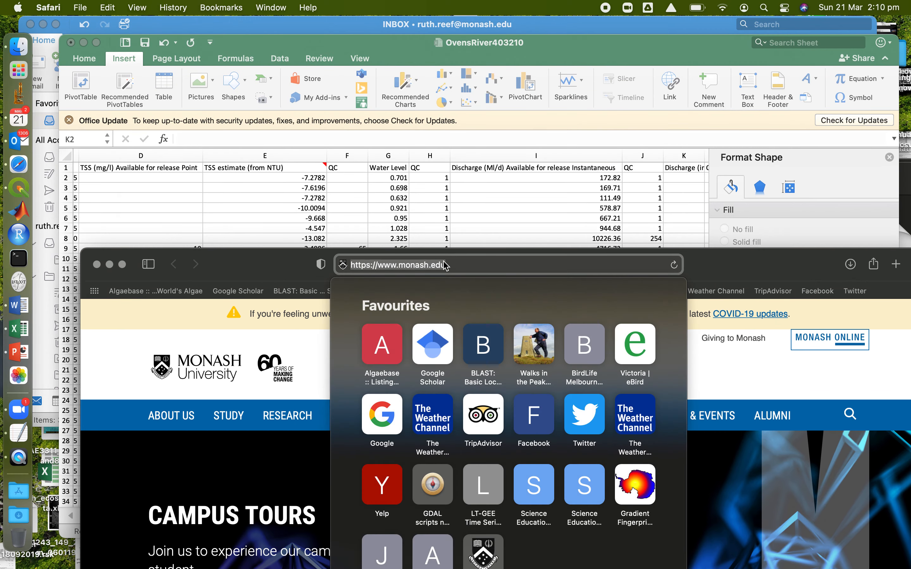
pyautogui.write('1 ML')
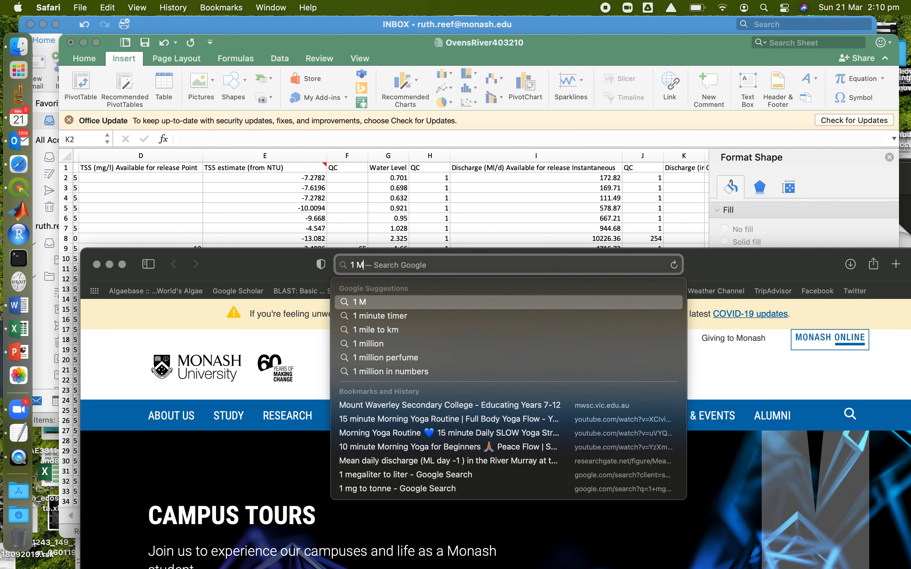
pyautogui.press('BackSpace')
pyautogui.press('BackSpace')
pyautogui.write('ega')
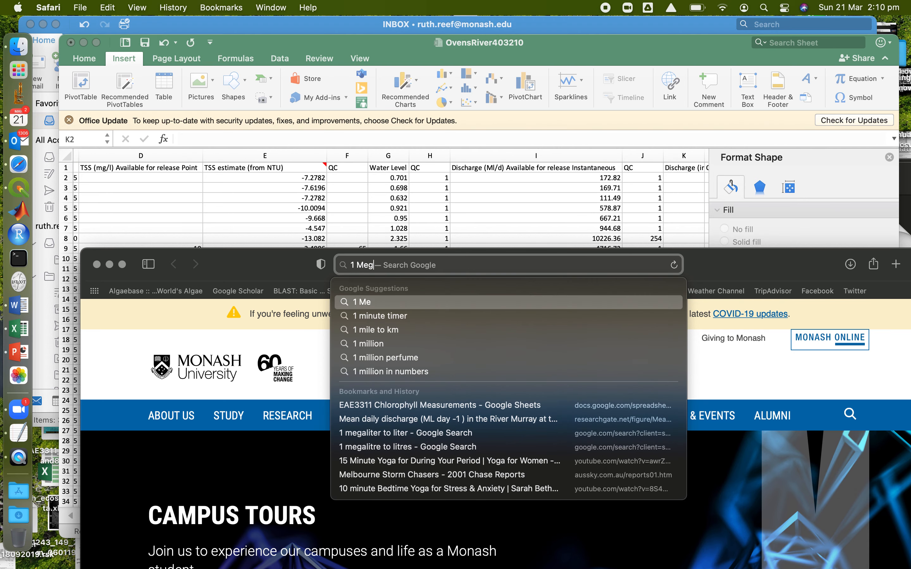
pyautogui.press('Down')
pyautogui.press('Down')
pyautogui.press('Return')
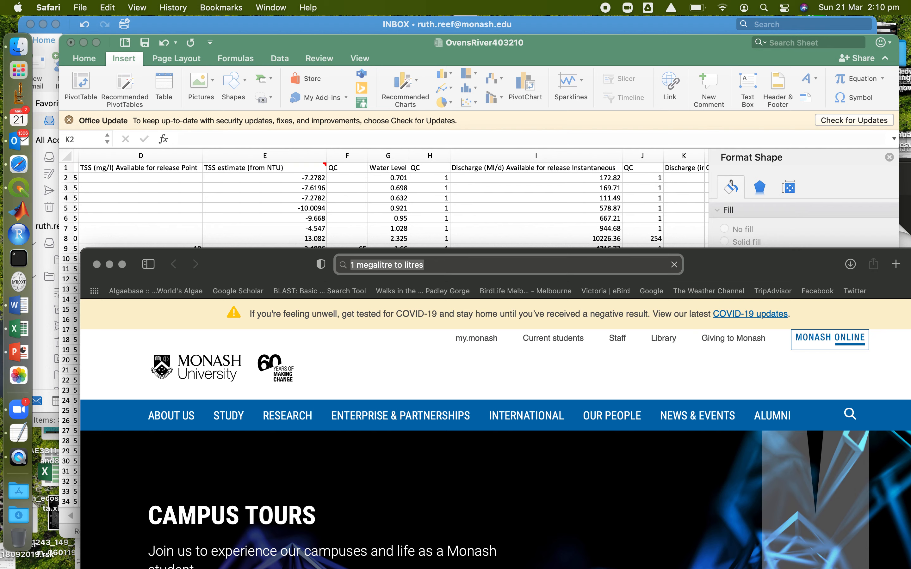
# Copy the litre value 1000000 from the megalitre conversion result
pyautogui.moveTo(264, 252); pyautogui.dragTo(232, 151)
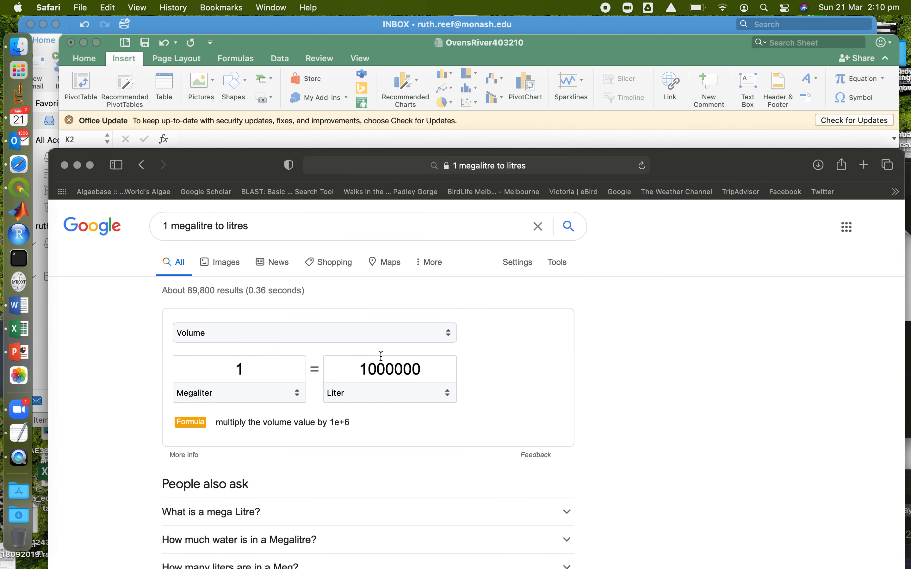
pyautogui.doubleClick(393, 369)
pyautogui.press('super+c')
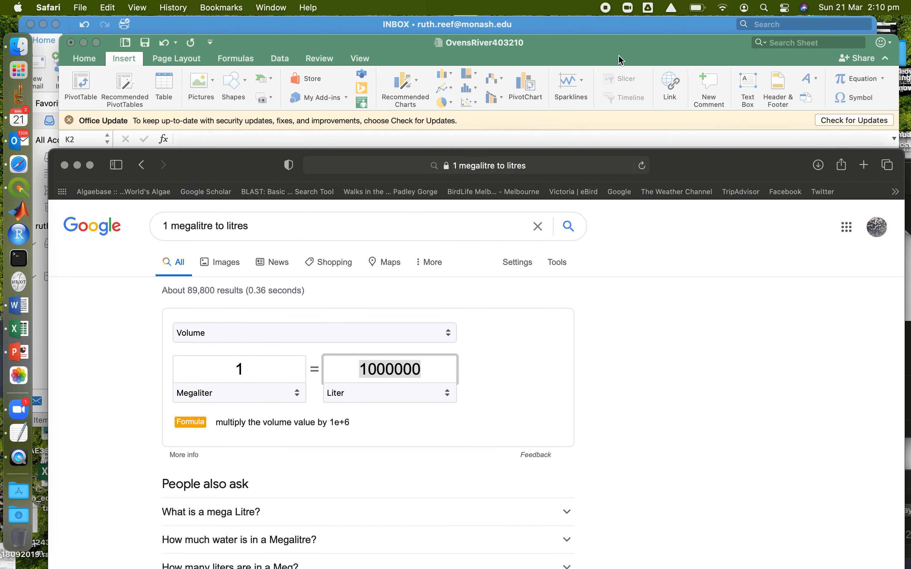
# Switch back to Excel and enter the formula =I2*1000000 in K2 to convert the discharge to litres
pyautogui.click(621, 97)
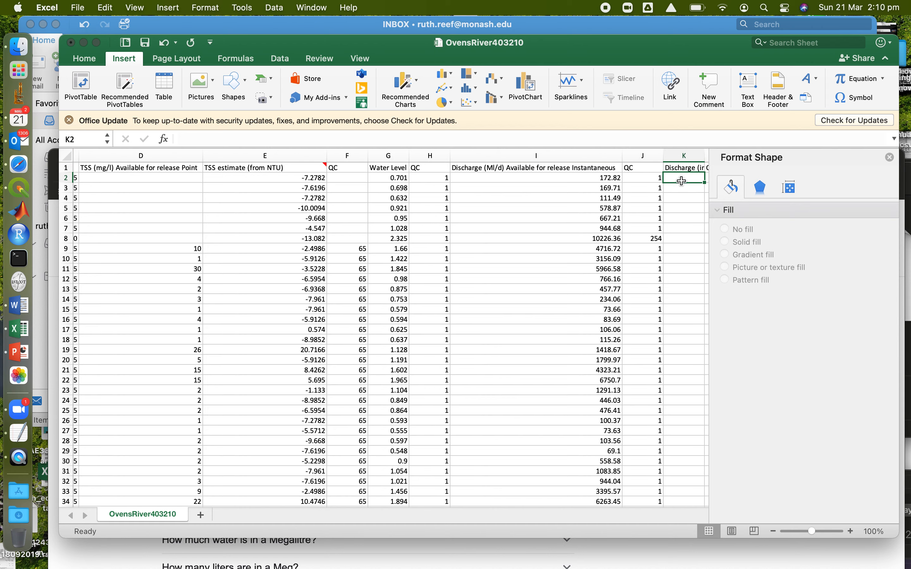
pyautogui.click(418, 138)
pyautogui.write('=')
pyautogui.click(507, 175)
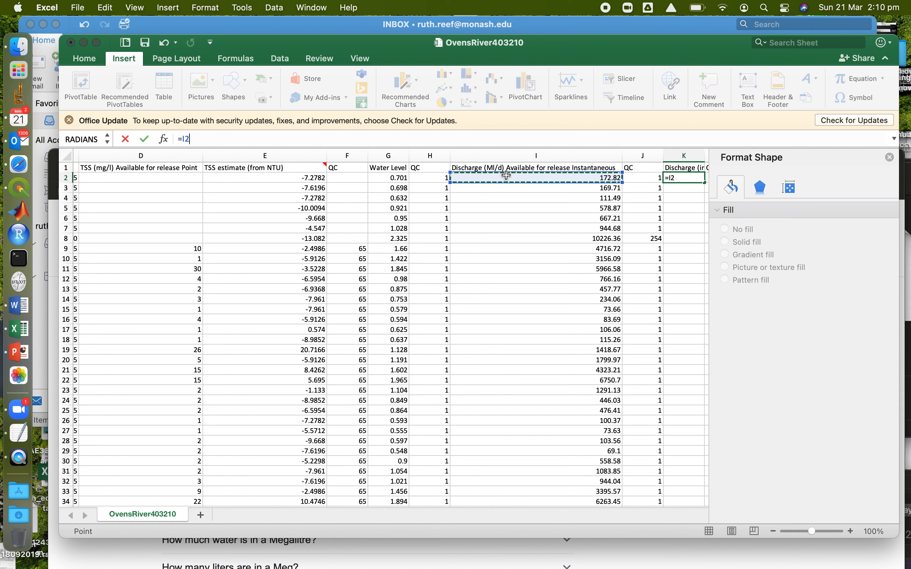
pyautogui.write('*')
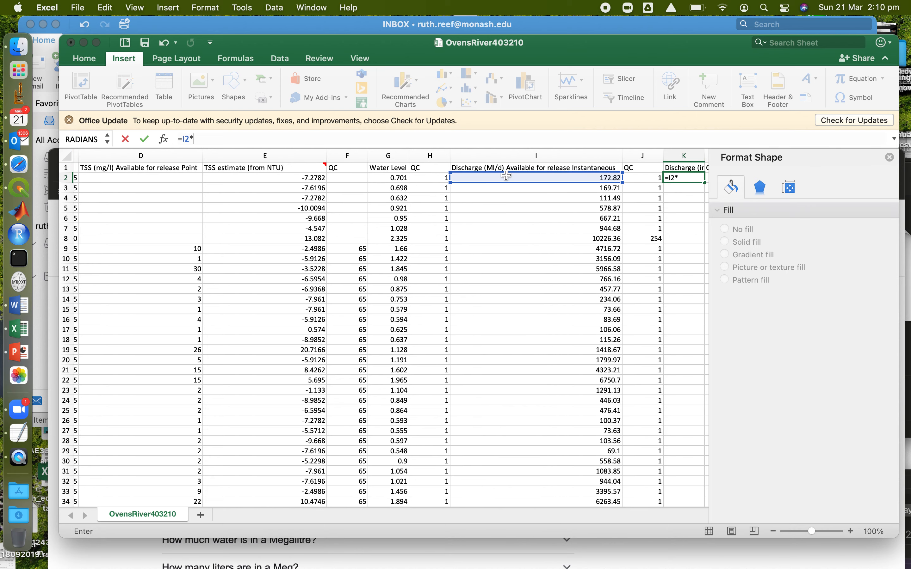
pyautogui.write('1000000')
pyautogui.press('Tab')
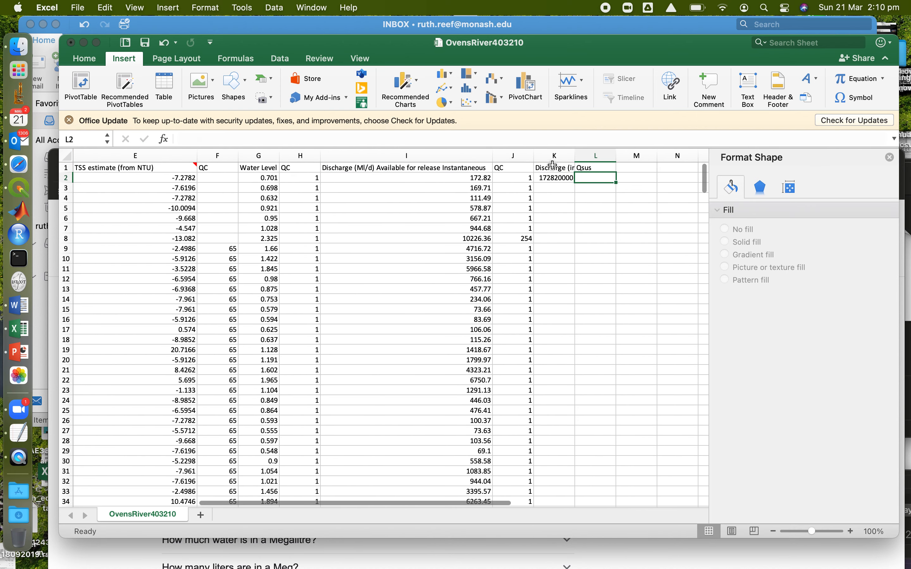
pyautogui.click(565, 177)
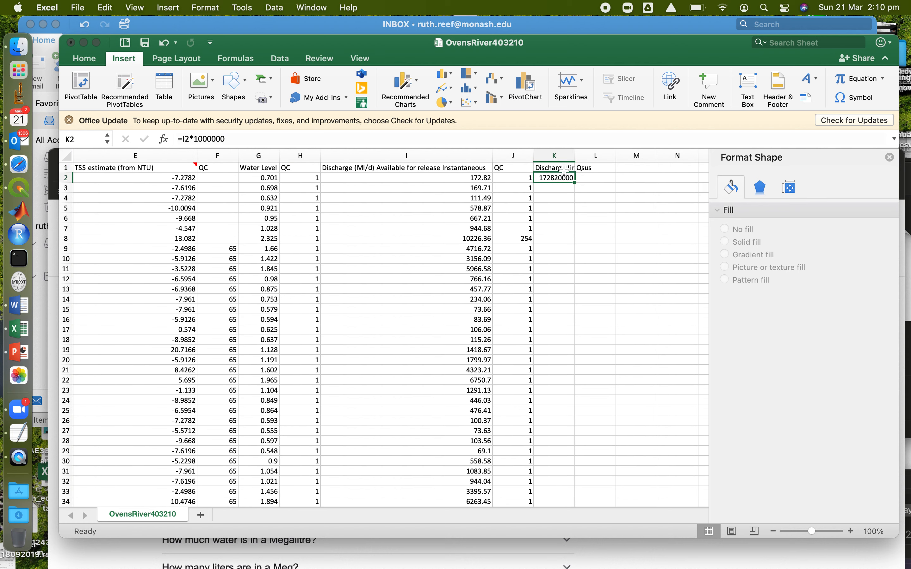
# Change the heading in K1 to "Discharge (in l/day)"
pyautogui.click(565, 169)
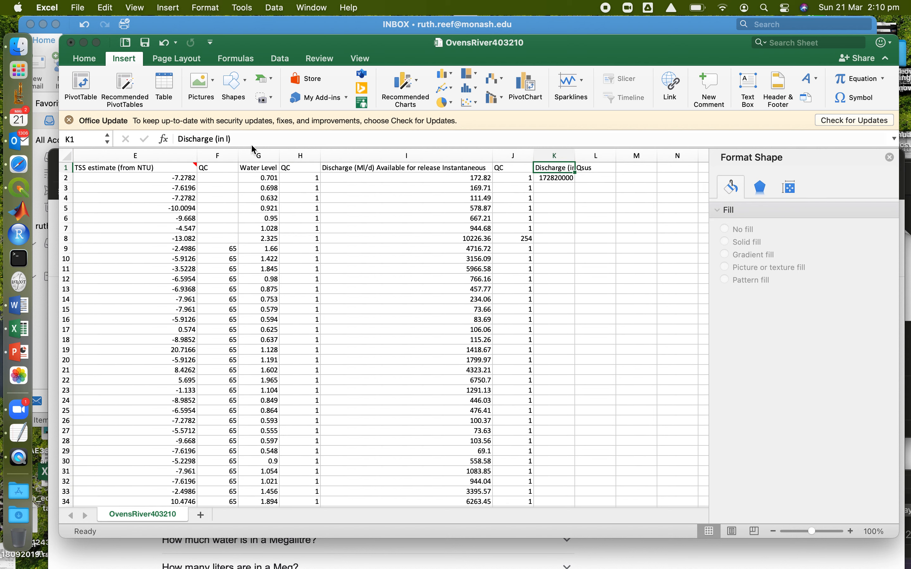
pyautogui.click(231, 138)
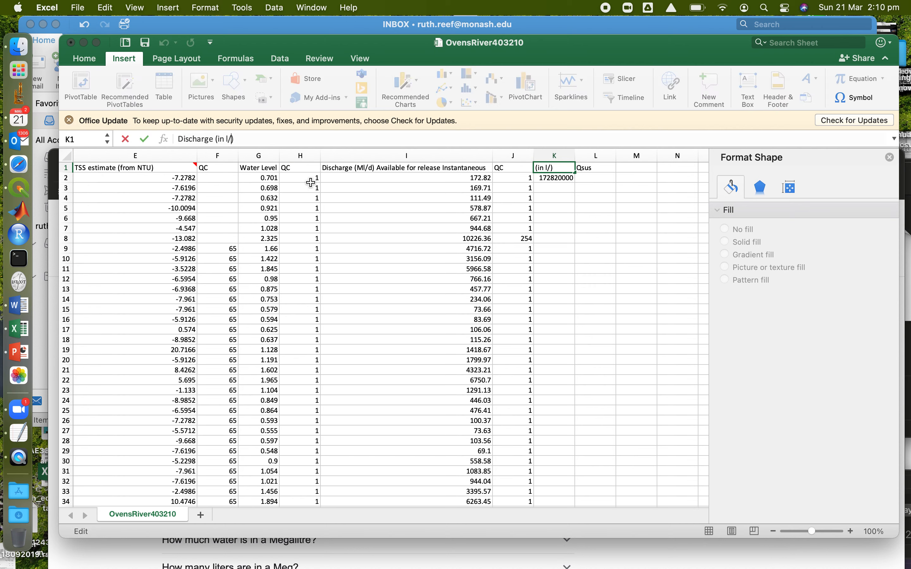
pyautogui.write('/day')
pyautogui.press('Return')
# Enter the formula =K2*D2 in L2 to calculate Qsus from the litre discharge and measured TSS
pyautogui.press('Up')
pyautogui.press('Right')
pyautogui.press('Down')
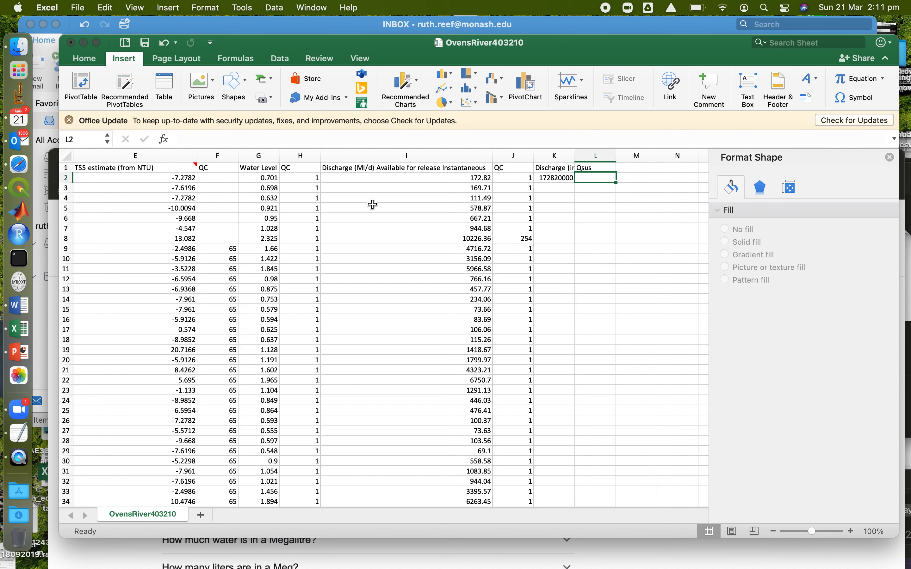
pyautogui.write('=')
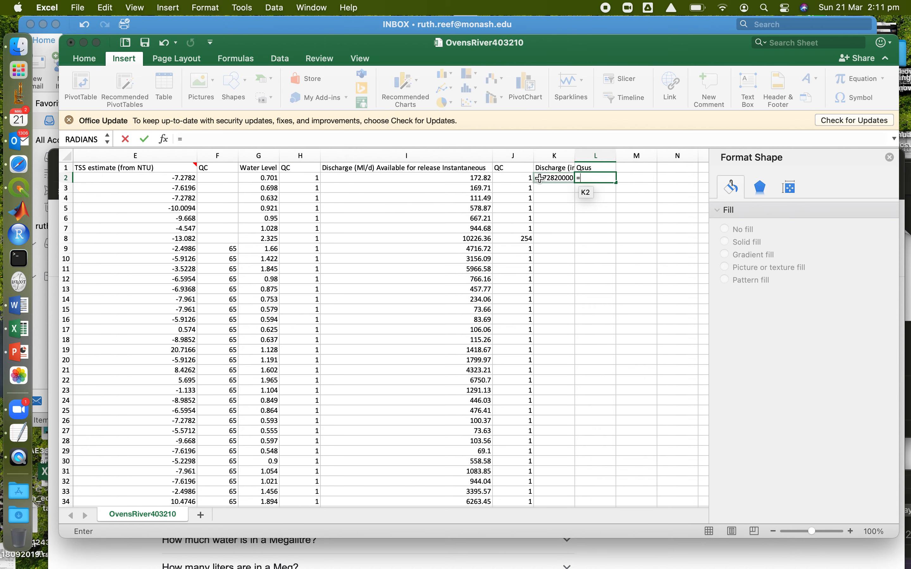
pyautogui.click(539, 178)
pyautogui.write('*')
pyautogui.hscroll(-10, 429, 168)
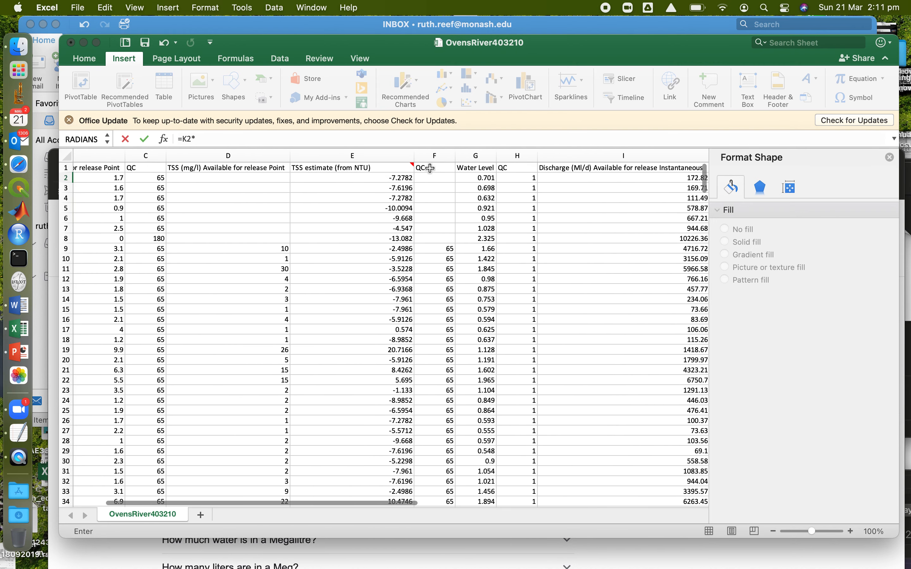
pyautogui.click(230, 176)
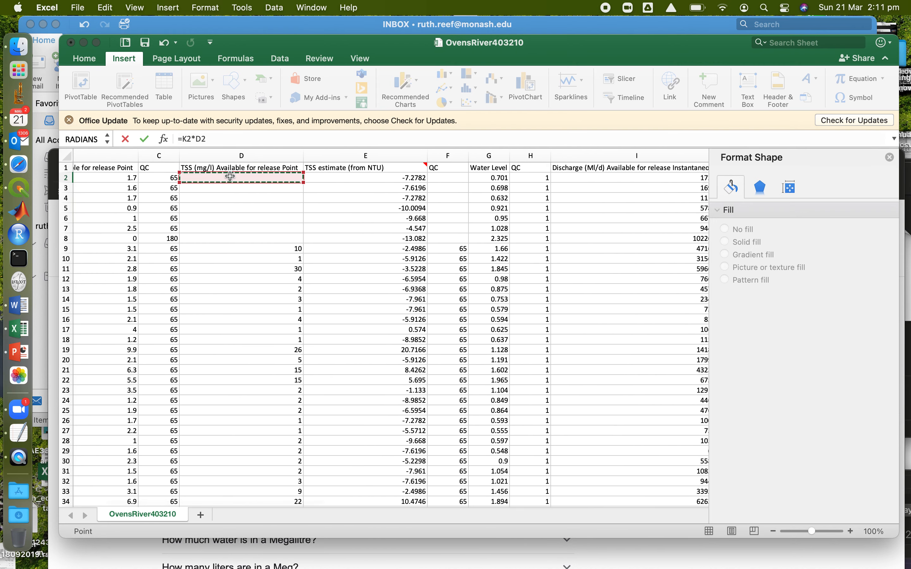
pyautogui.press('Return')
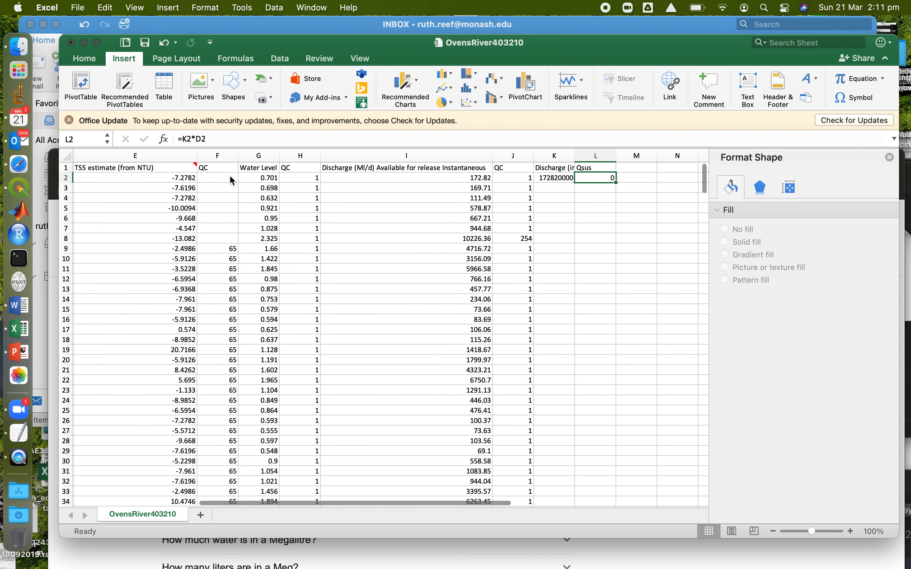
# Change the heading in L1 to "Qsus (mg/day)"
pyautogui.press('Up')
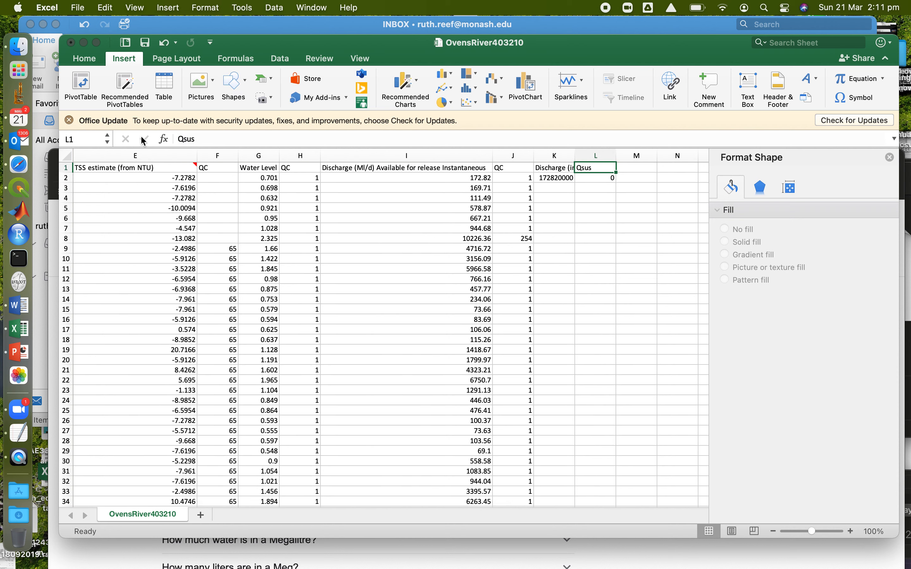
pyautogui.click(234, 138)
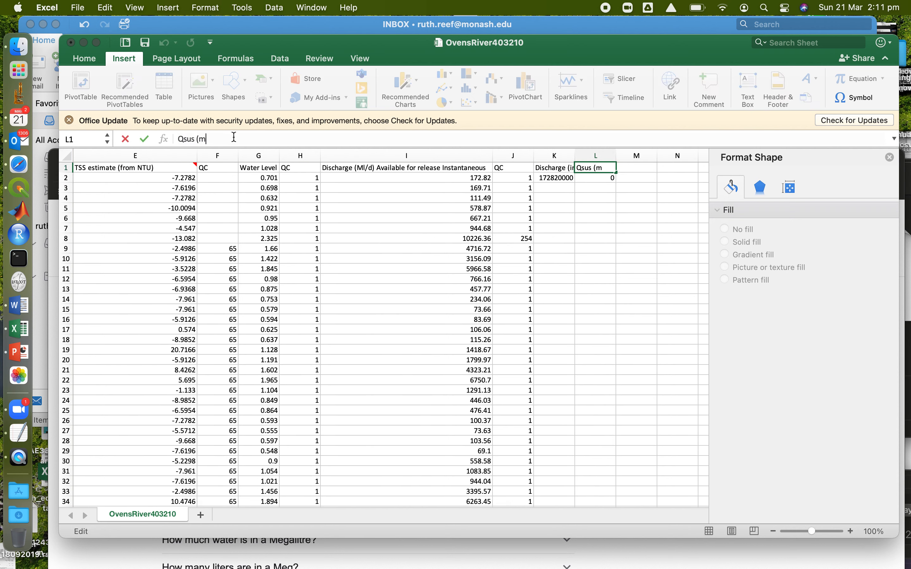
pyautogui.write('(mg/day')
pyautogui.press('Return')
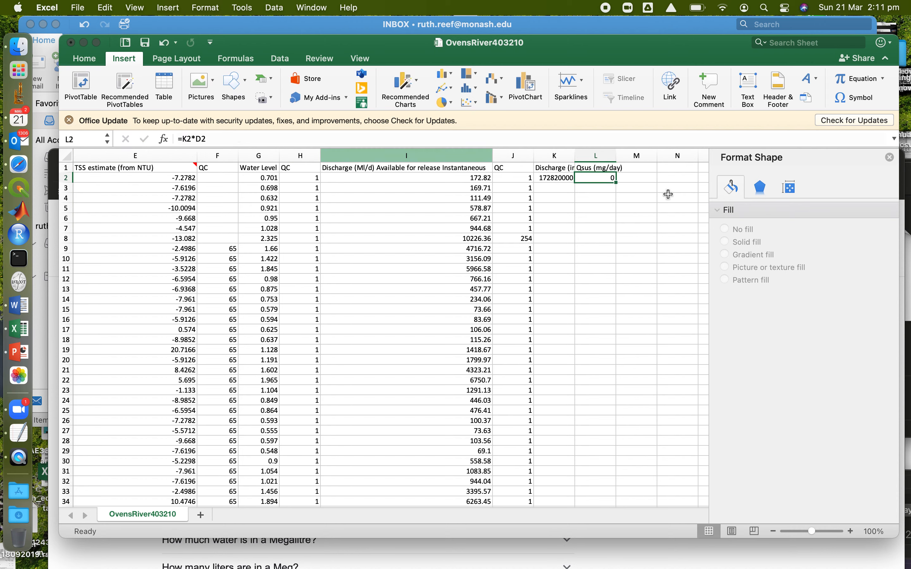
# Fill the litre discharge and Qsus formulas in K2:L2 down to row 18 and inspect the copied Qsus formulas
pyautogui.moveTo(564, 178); pyautogui.dragTo(622, 343)
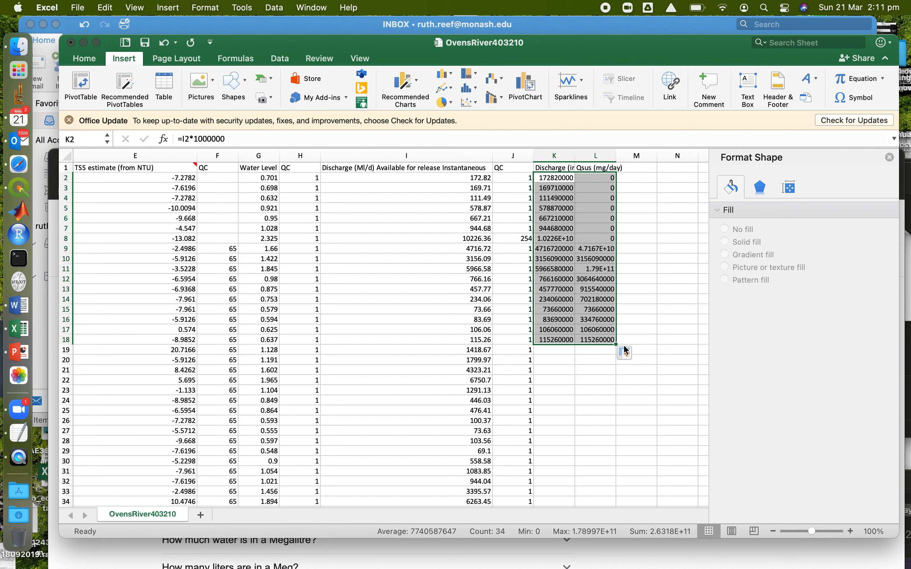
pyautogui.click(594, 280)
pyautogui.click(599, 301)
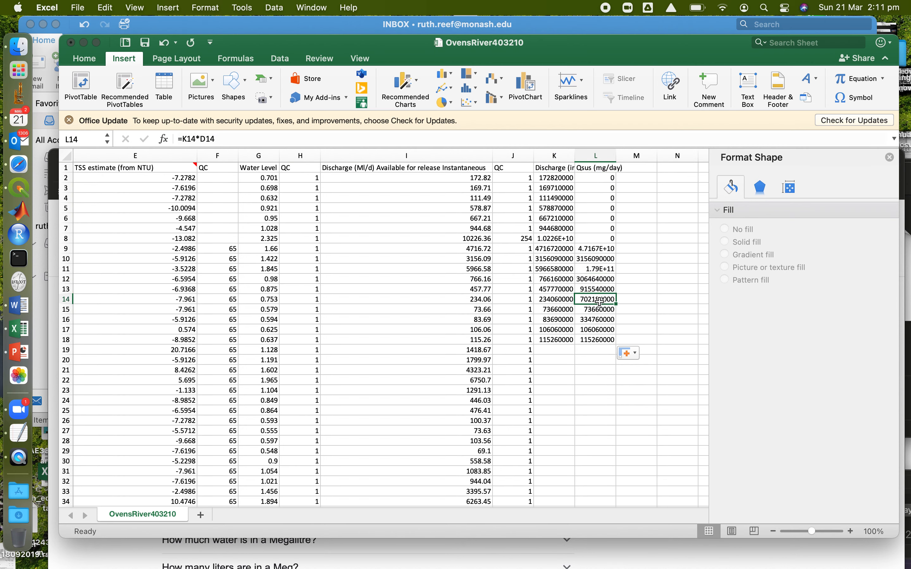
# Enter the heading "Qsus (tonnes/day)" in M1
pyautogui.click(640, 170)
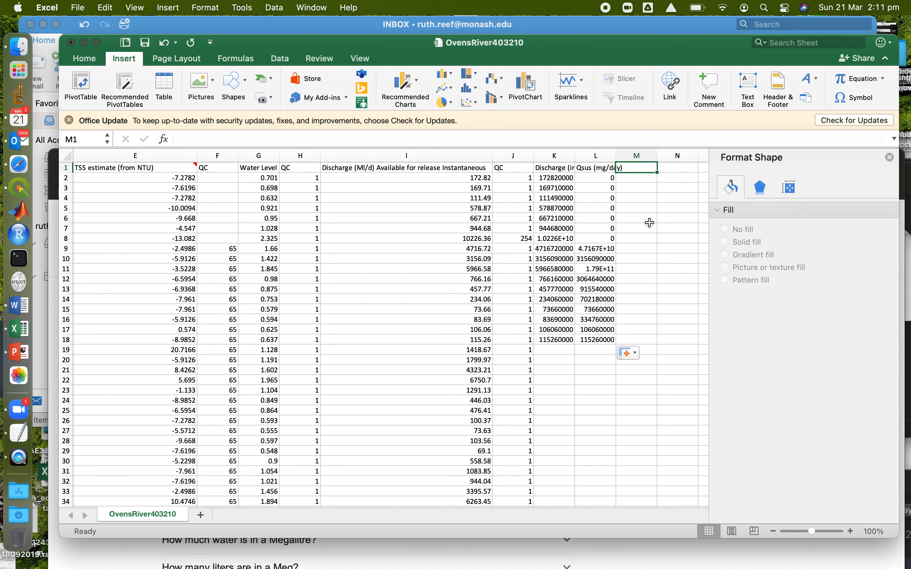
pyautogui.write('Qsus (tonnes/day')
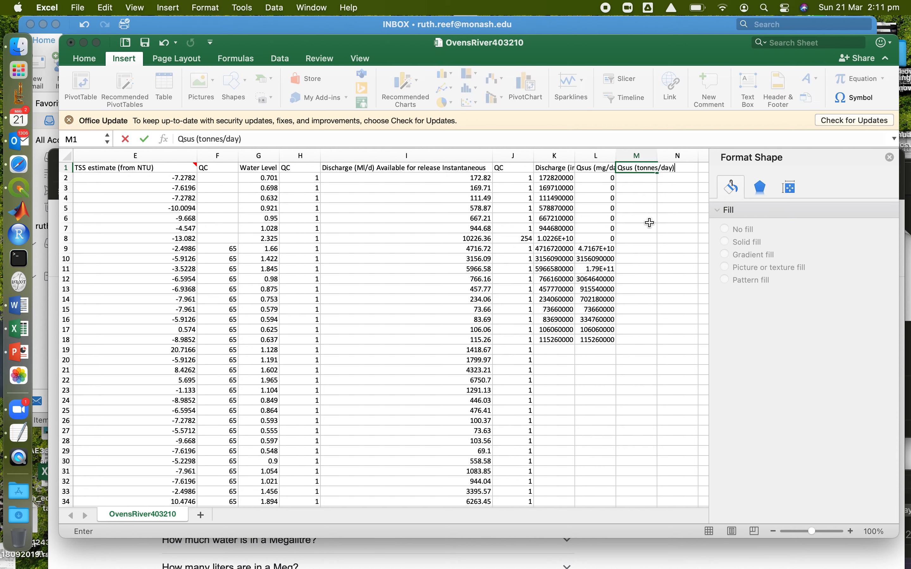
pyautogui.press('Return')
# Switch to Safari, search Google for "1 miligram to tonne" and select the resulting tonne value
pyautogui.click(50, 159)
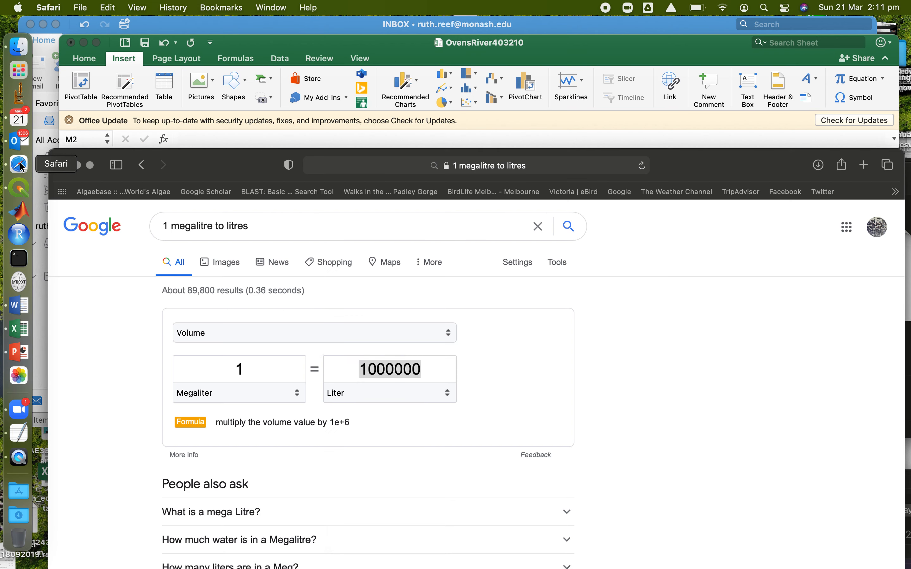
pyautogui.doubleClick(194, 225)
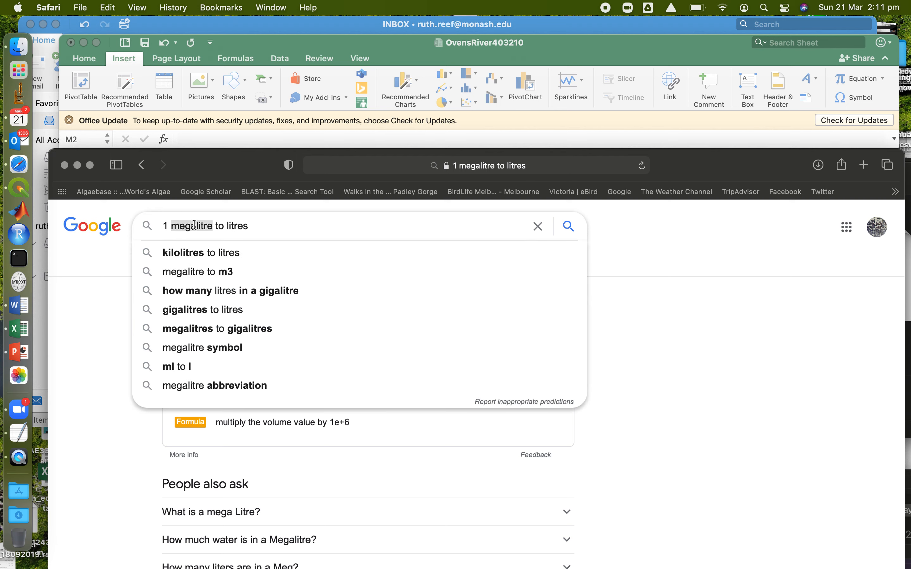
pyautogui.write('miligram to tonne')
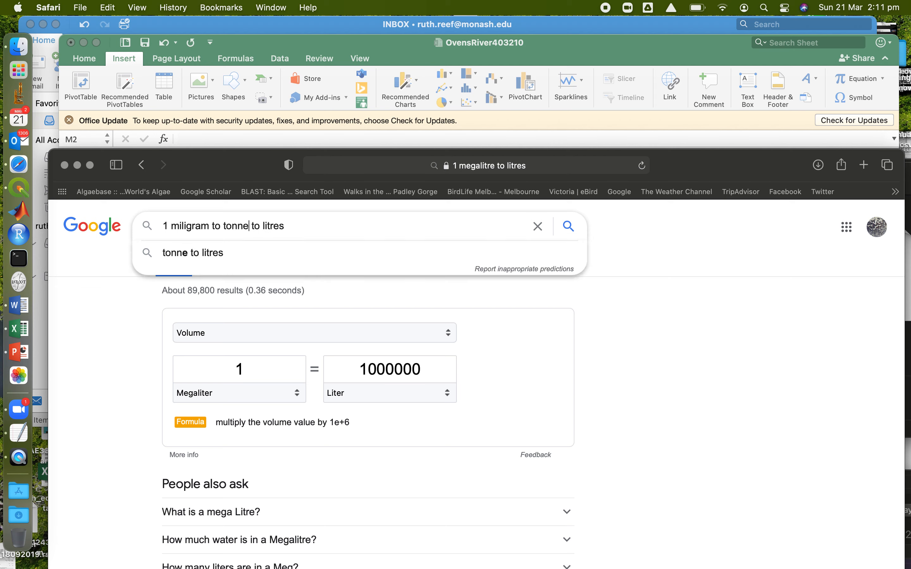
pyautogui.press('Return')
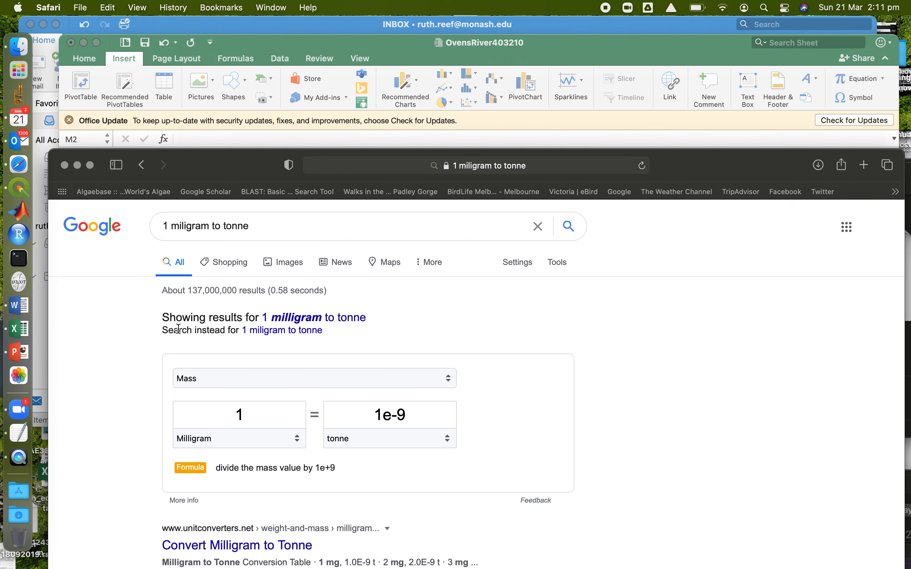
pyautogui.moveTo(420, 416); pyautogui.dragTo(344, 416)
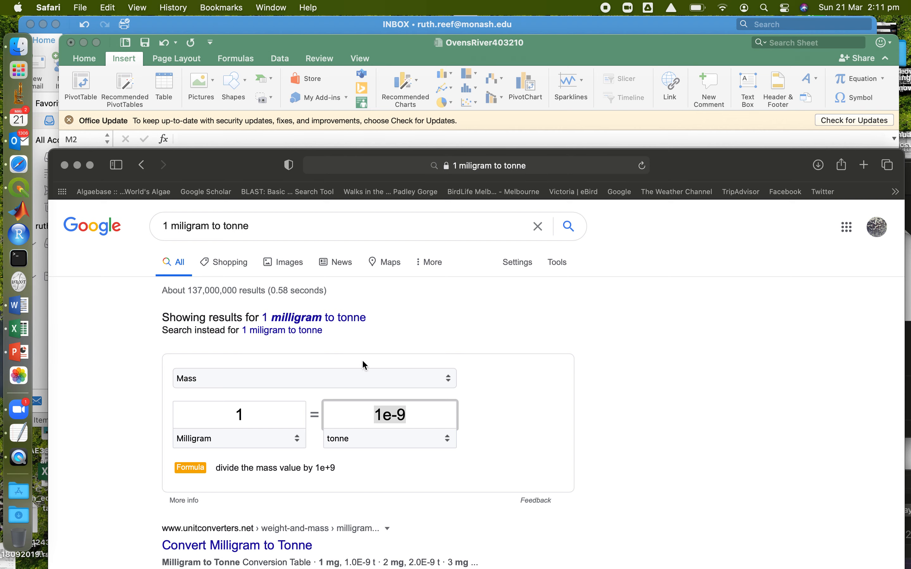
# Switch back to Excel, enter the formula =L2*0.000000001 in M2 and fill it down to row 18
pyautogui.click(623, 60)
pyautogui.write('=')
pyautogui.click(603, 177)
pyautogui.write('*')
pyautogui.write('0.000000001')
pyautogui.press('Return')
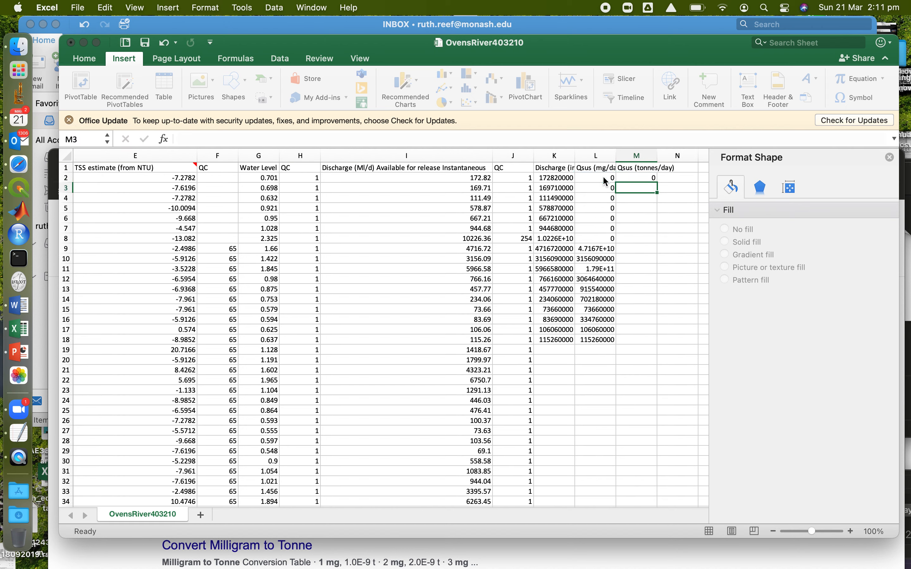
pyautogui.press('Up')
pyautogui.moveTo(657, 183); pyautogui.dragTo(655, 343)
# Fill the formulas in columns K to M from row 18 down to the last data row, 377
pyautogui.moveTo(527, 340); pyautogui.dragTo(519, 357)
pyautogui.hotkey('ctrl', 'Down')
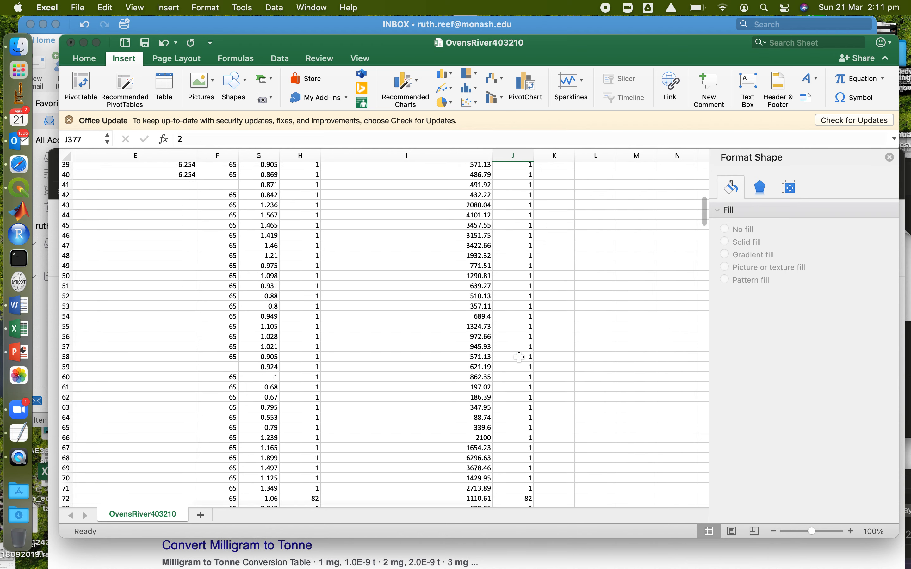
pyautogui.press('Right')
pyautogui.hotkey('ctrl', 'shift', 'Up')
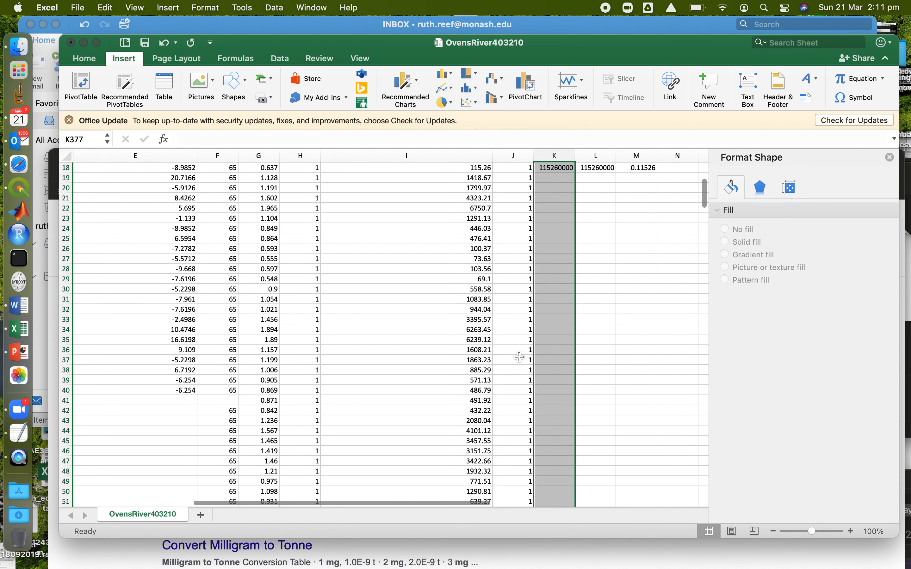
pyautogui.hotkey('shift', 'Right')
pyautogui.hotkey('shift', 'Right')
pyautogui.hotkey('ctrl', 'd')
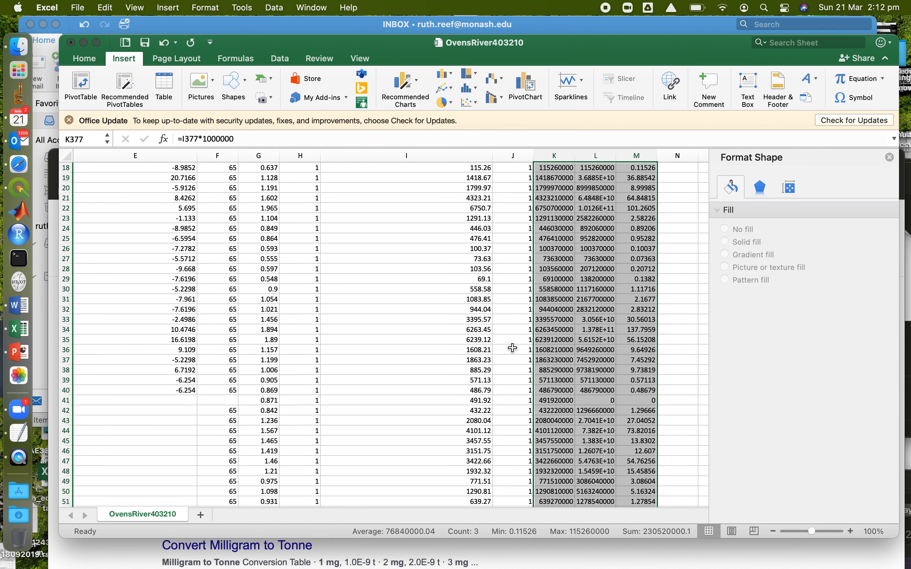
# Insert a line chart of the Qsus (tonnes/day) column against the Datetime column
pyautogui.scroll(6, 519, 358)
pyautogui.click(642, 156)
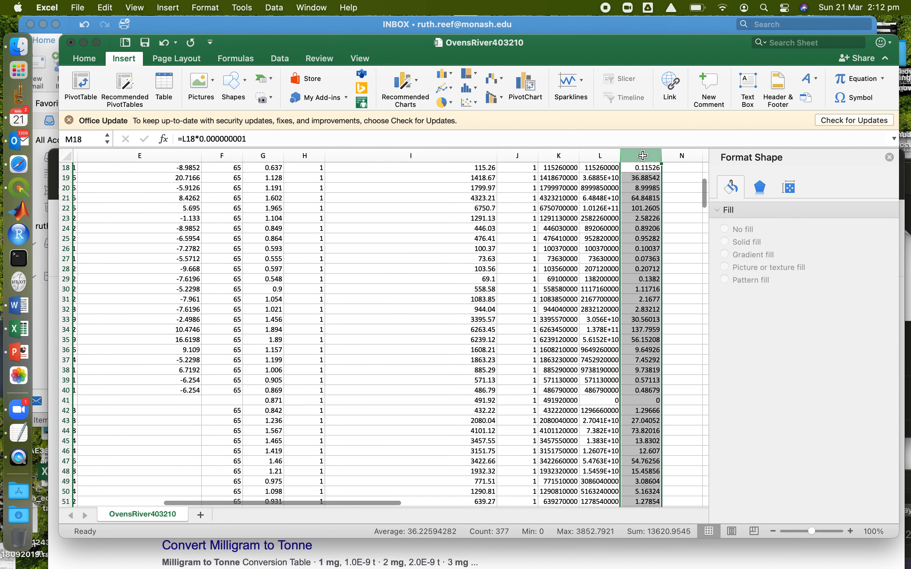
pyautogui.scroll(6, 384, 327)
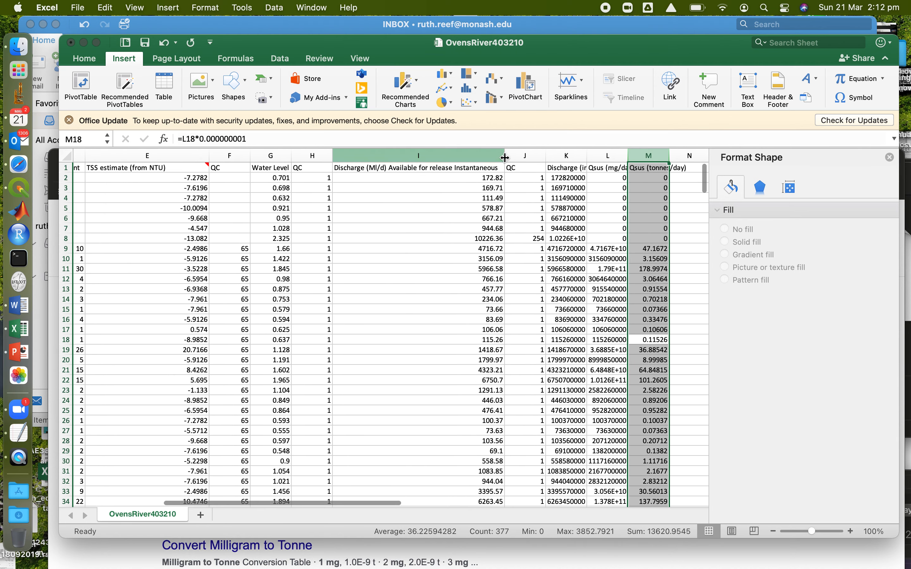
pyautogui.click(648, 156)
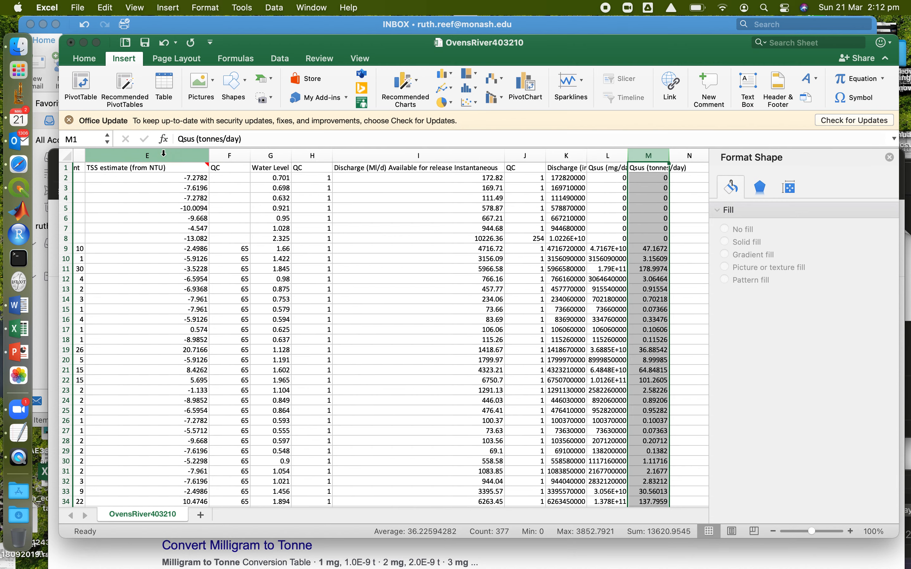
pyautogui.hscroll(-5, 156, 190)
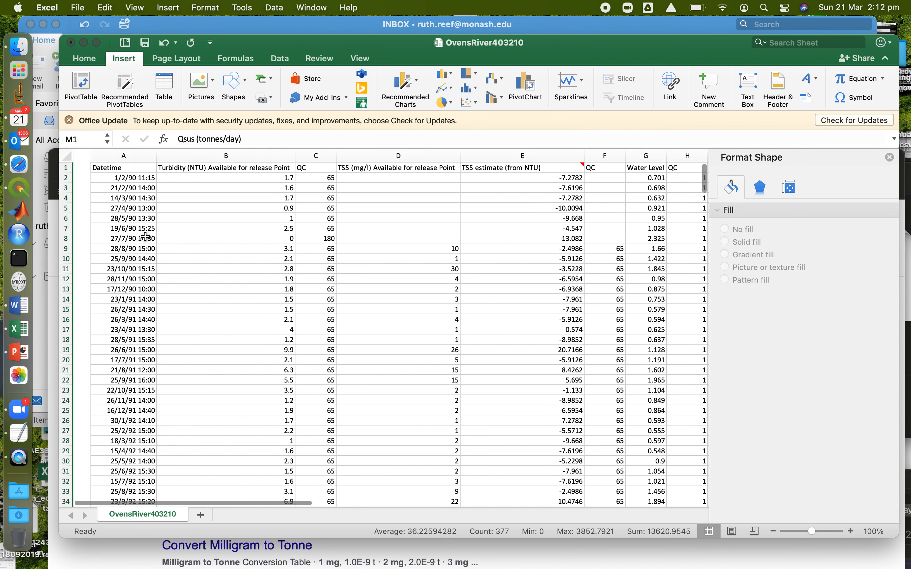
pyautogui.click(105, 157)
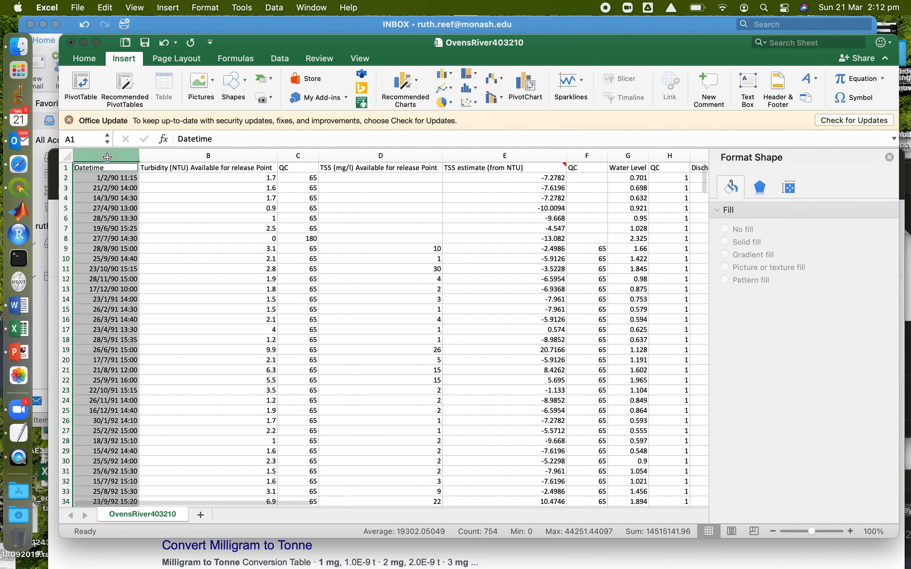
pyautogui.click(444, 88)
pyautogui.click(465, 147)
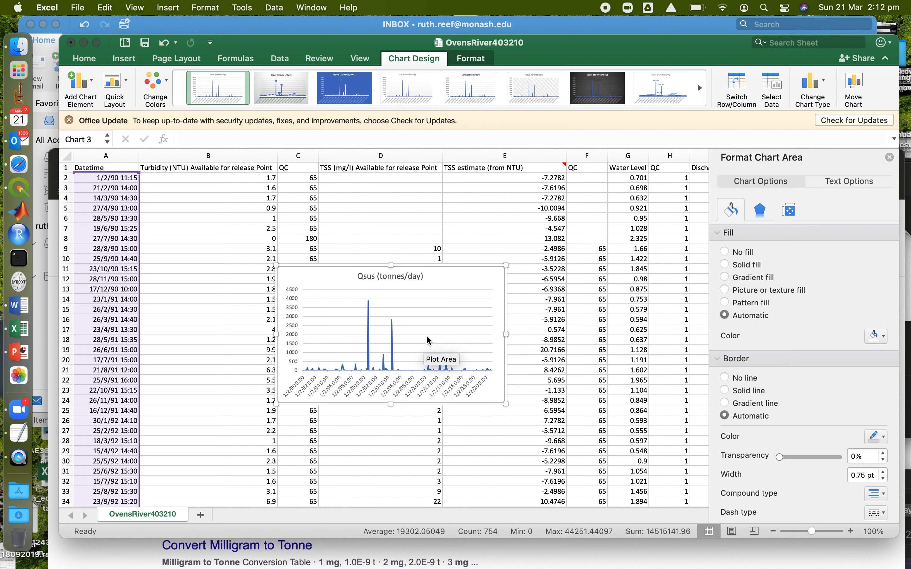
# Delete the Qsus line chart from the worksheet
pyautogui.click(480, 280)
pyautogui.press('Delete')
pyautogui.click(341, 210)
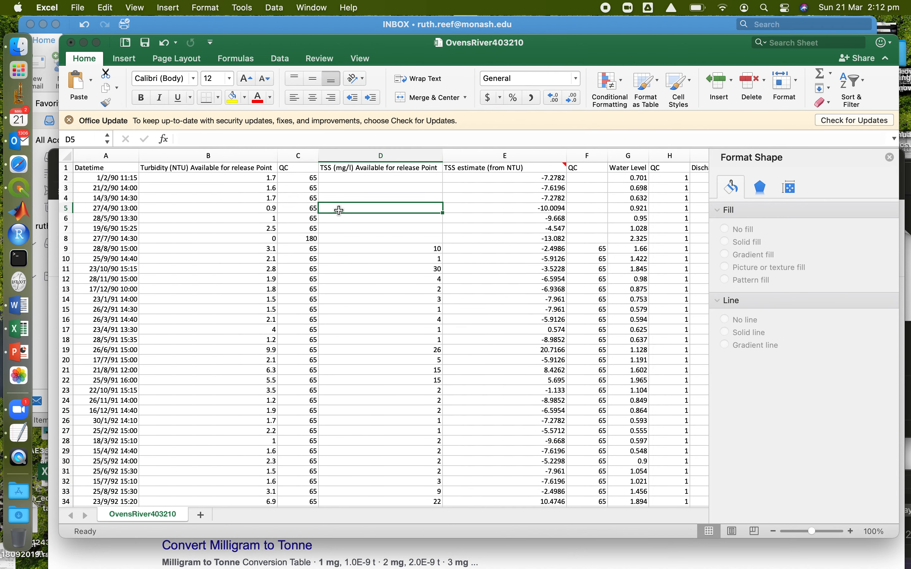
# Insert a new column before the turbidity column and enter the heading "Year" in B1
pyautogui.click(194, 149)
pyautogui.rightClick(194, 150)
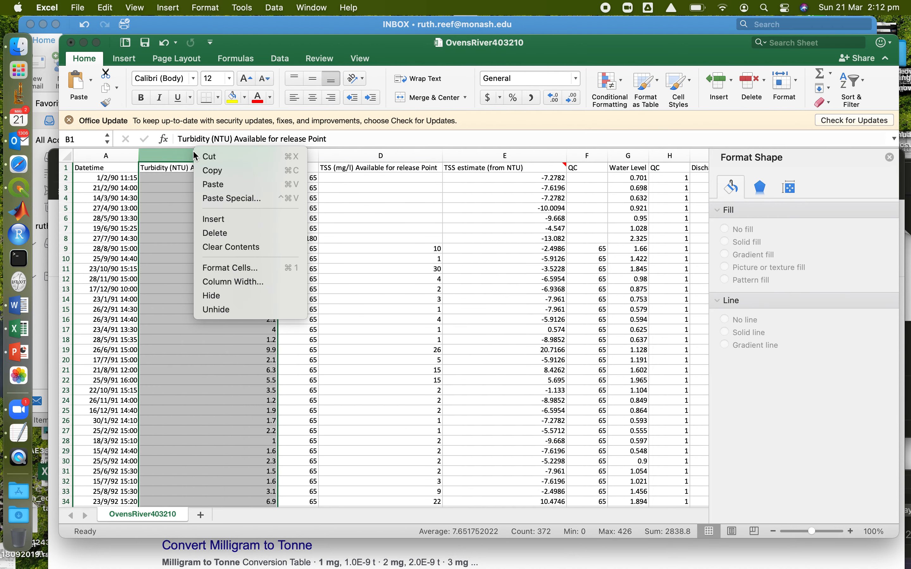
pyautogui.click(208, 219)
pyautogui.click(168, 168)
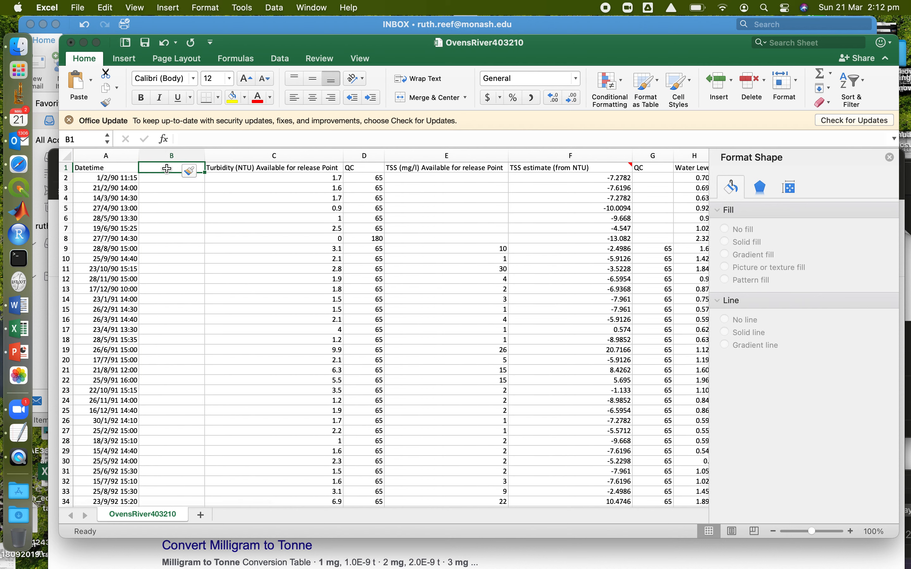
pyautogui.write('Year')
pyautogui.press('Return')
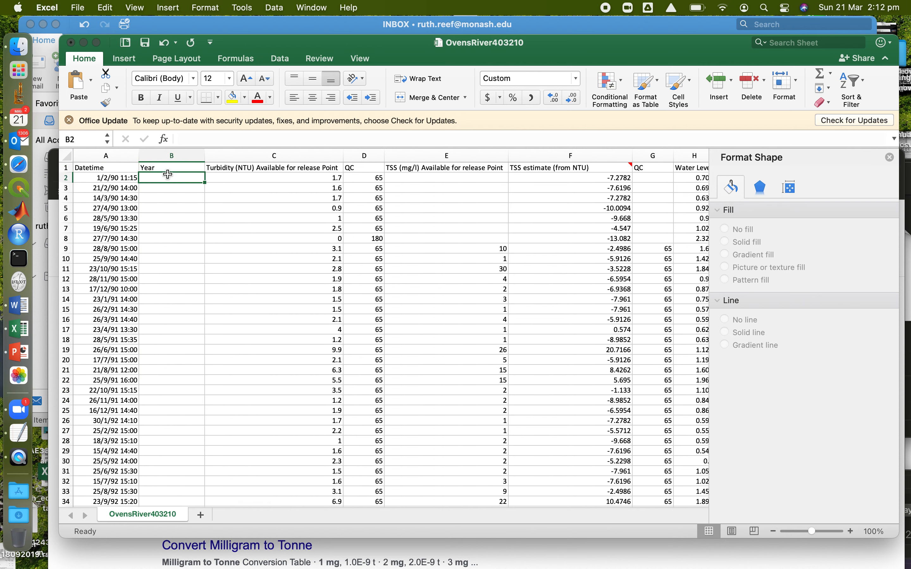
# Enter the formula =YEAR(A2) in B2 to extract the year from the date
pyautogui.write('=year(')
pyautogui.click(113, 178)
pyautogui.press('Return')
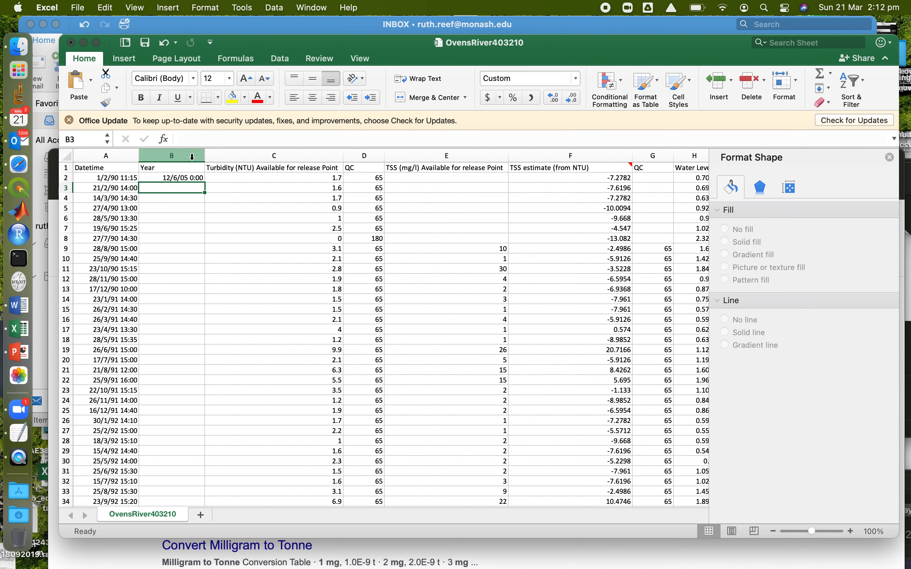
# Change the number format of the Year column to General
pyautogui.click(194, 156)
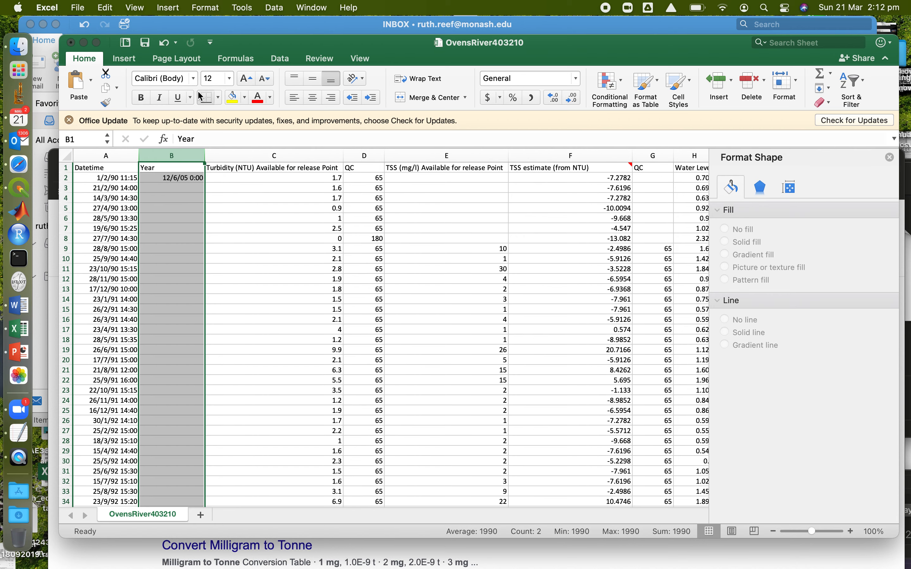
pyautogui.click(205, 7)
pyautogui.click(207, 56)
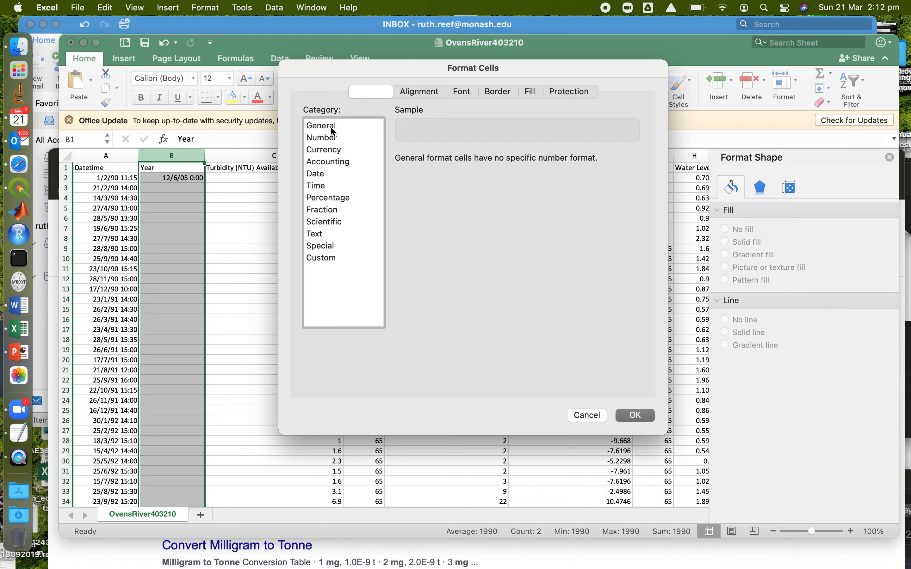
pyautogui.click(635, 416)
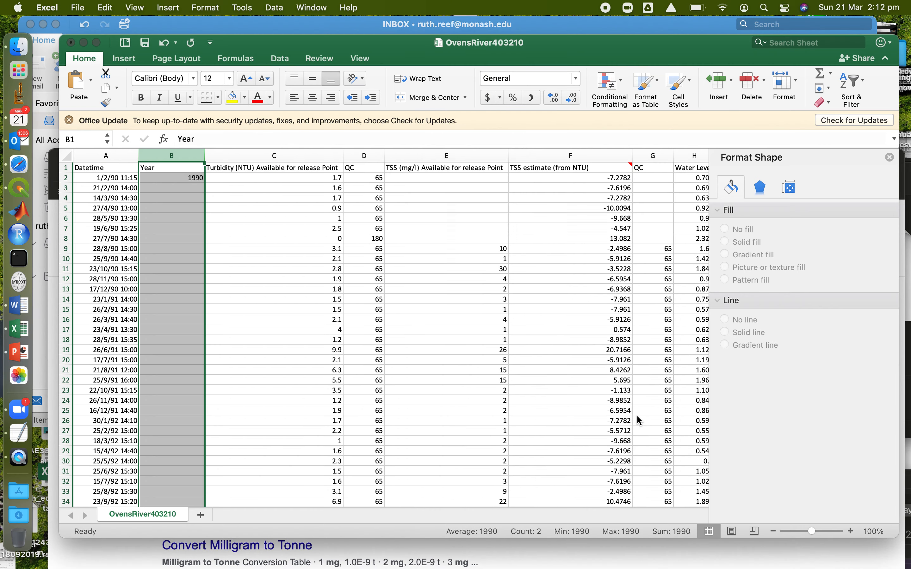
# Fill the YEAR formula in column B down to the last data row, 377
pyautogui.click(132, 295)
pyautogui.press('super+Down')
pyautogui.press('Right')
pyautogui.press('super+shift+Up')
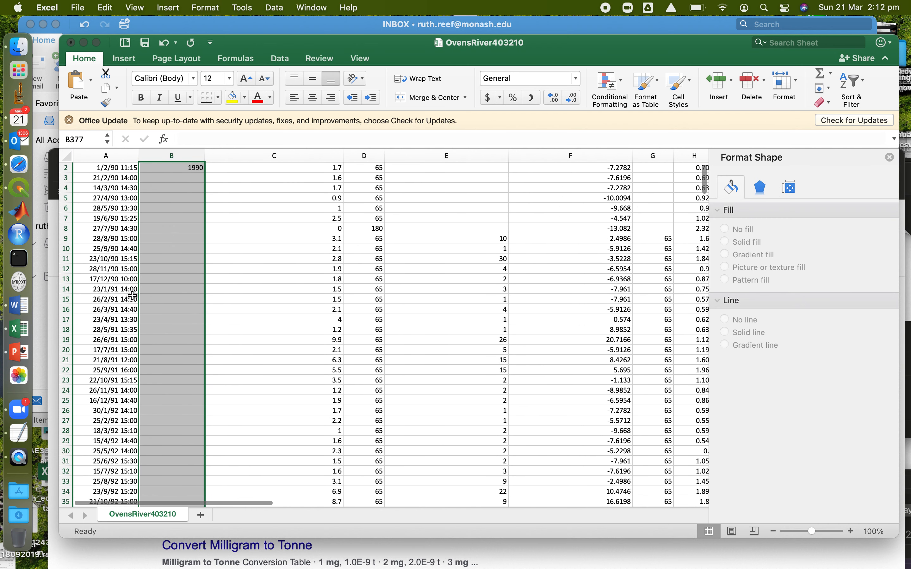
pyautogui.press('super+d')
pyautogui.click(176, 307)
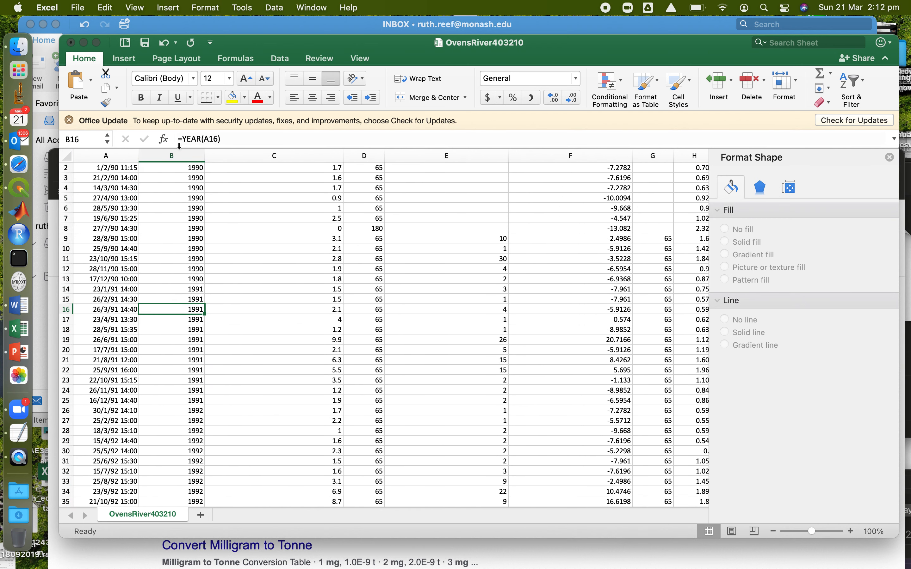
# Create a PivotTable from OvensRiver403210!$A$1:$N$377 on a new worksheet, with Year as its row field
pyautogui.click(123, 59)
pyautogui.click(81, 87)
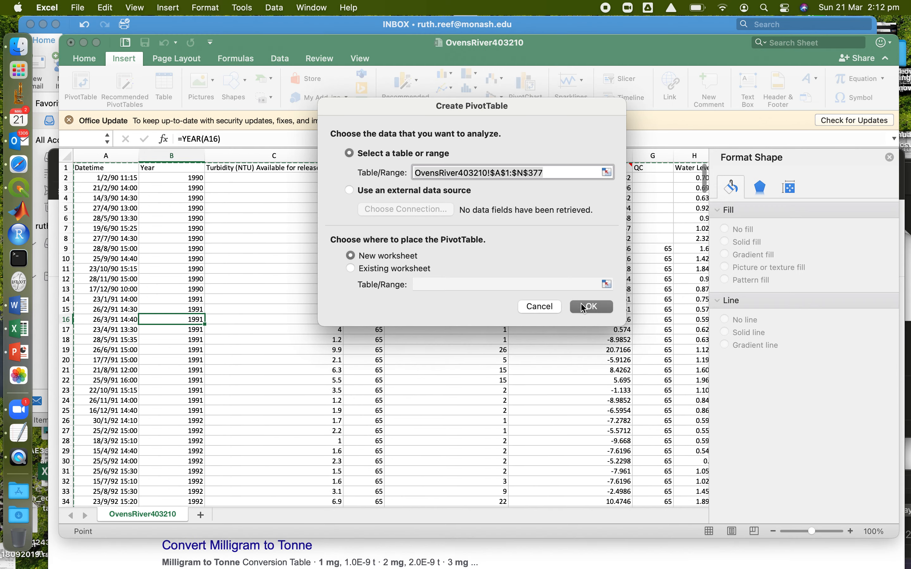
pyautogui.click(591, 307)
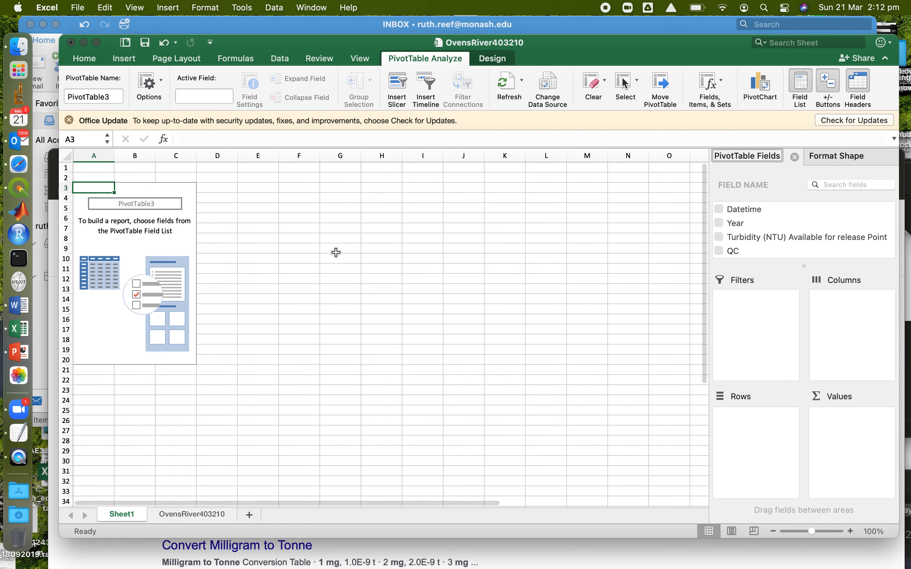
pyautogui.click(718, 222)
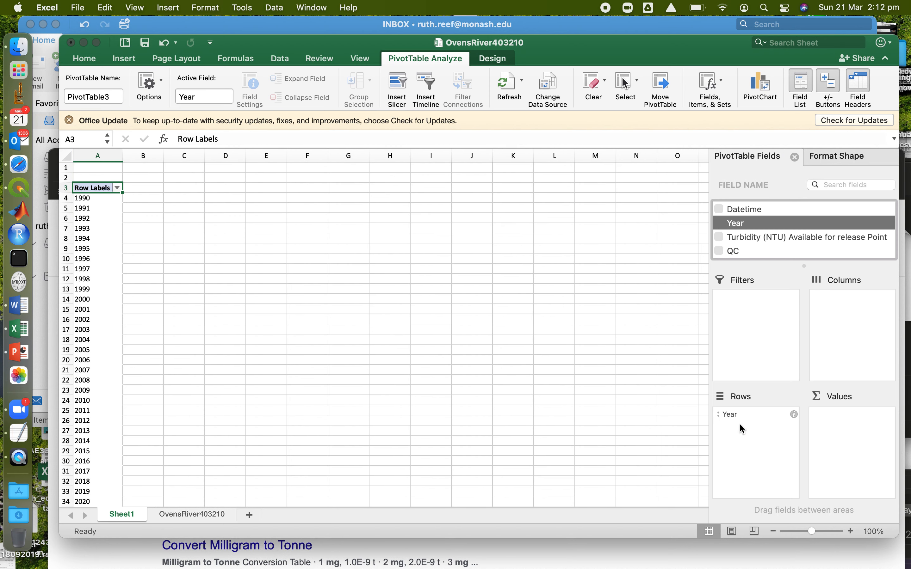
# Add Qsus (tonnes/day) to the PivotTable values and summarise it by Average
pyautogui.scroll(-5, 746, 213)
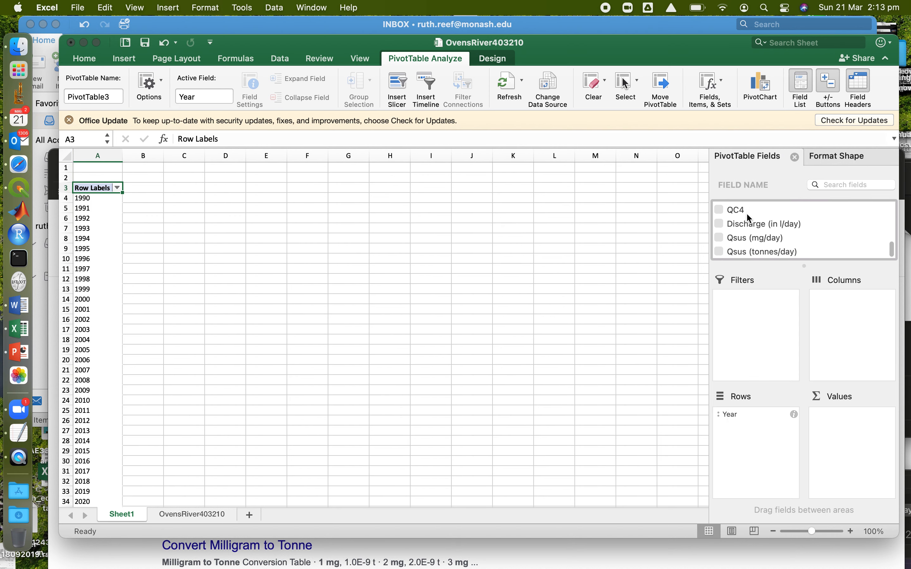
pyautogui.click(720, 252)
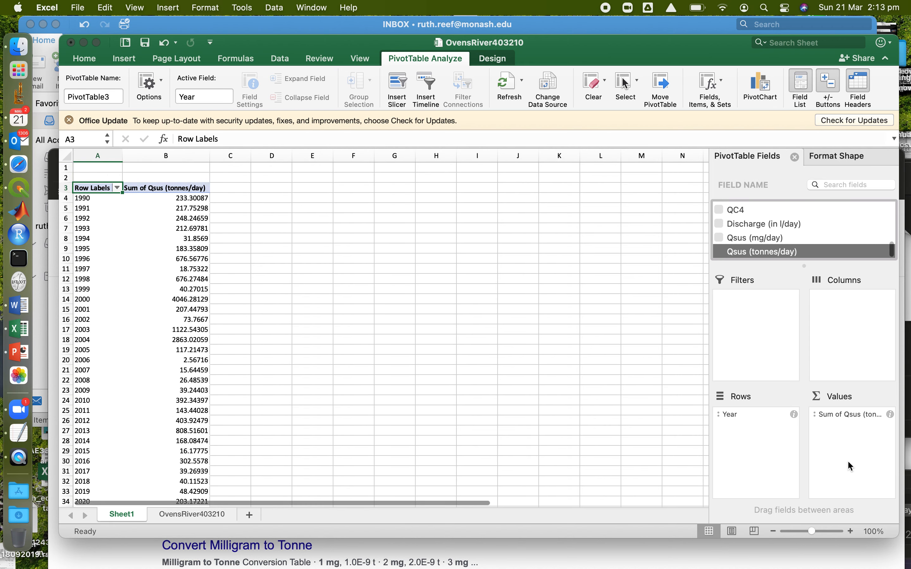
pyautogui.click(891, 414)
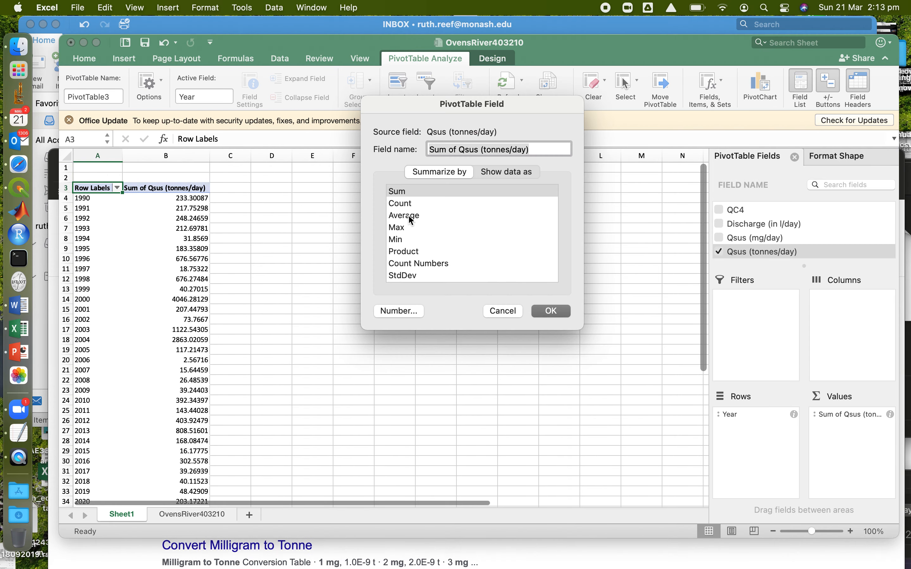
pyautogui.click(410, 220)
pyautogui.click(552, 312)
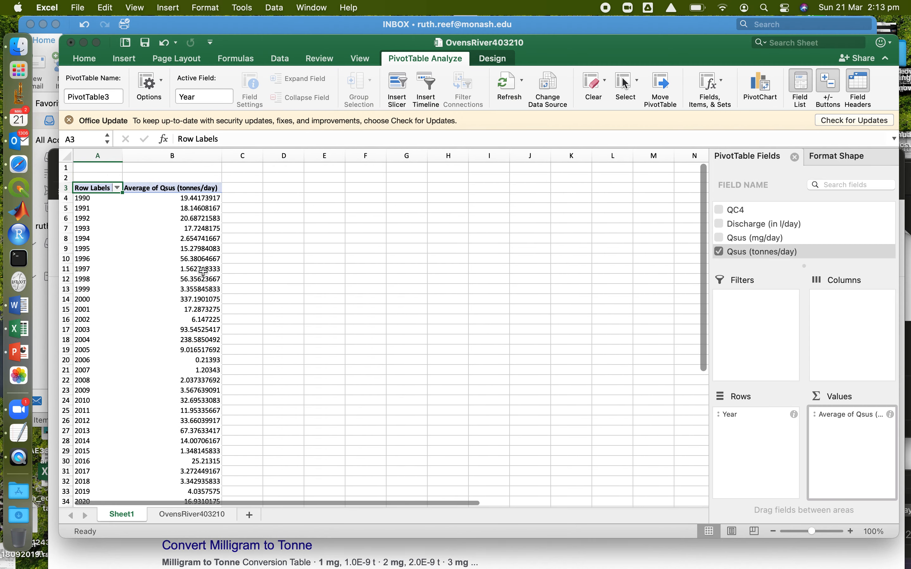
# Check the average Qsus of the 2017–2018 values, and that of the 2019–2020 values, by selecting each pair of cells
pyautogui.scroll(-10, 164, 270)
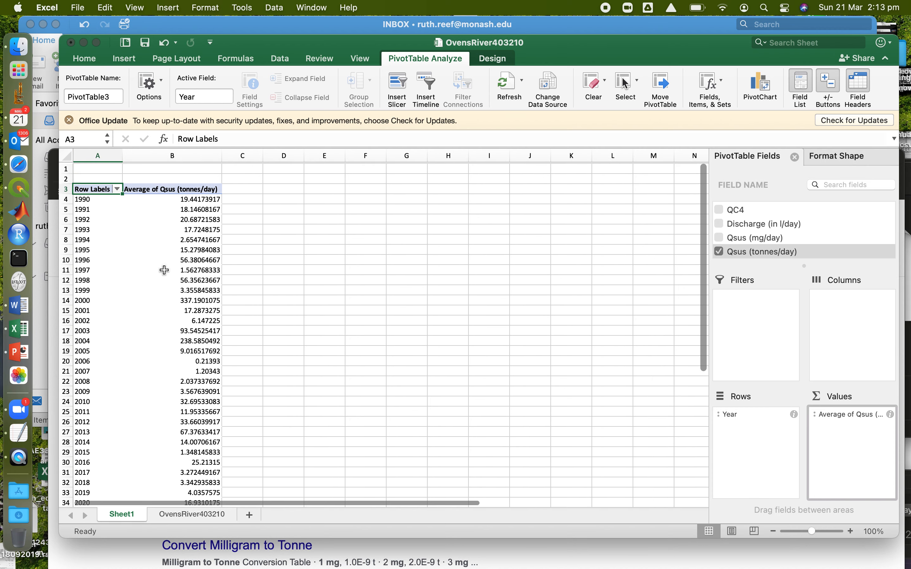
pyautogui.scroll(1, 97, 239)
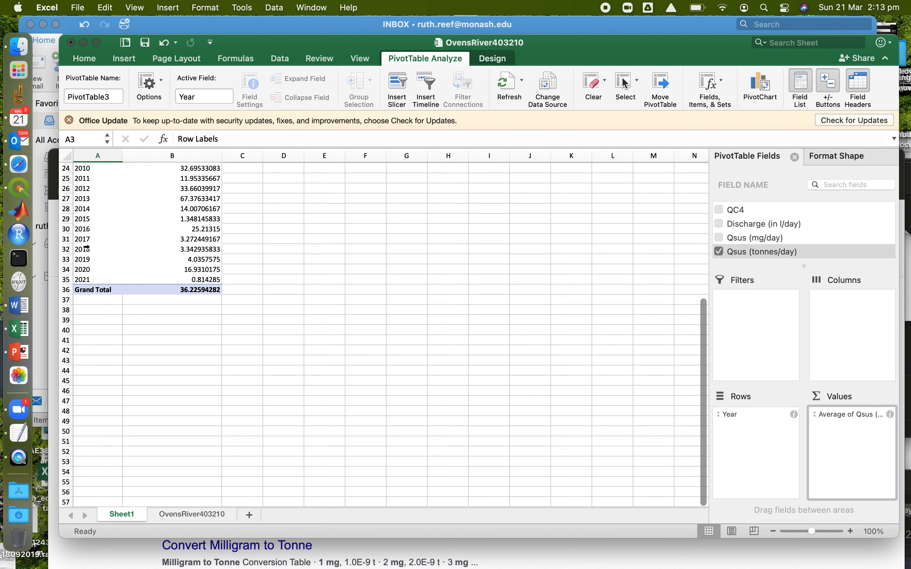
pyautogui.click(207, 239)
pyautogui.moveTo(207, 245); pyautogui.dragTo(208, 246)
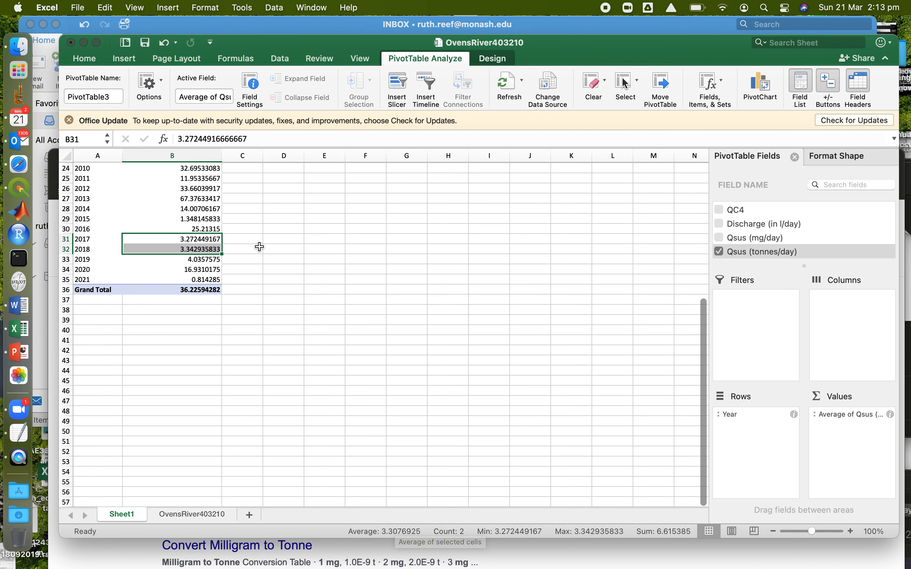
pyautogui.moveTo(205, 262); pyautogui.dragTo(206, 269)
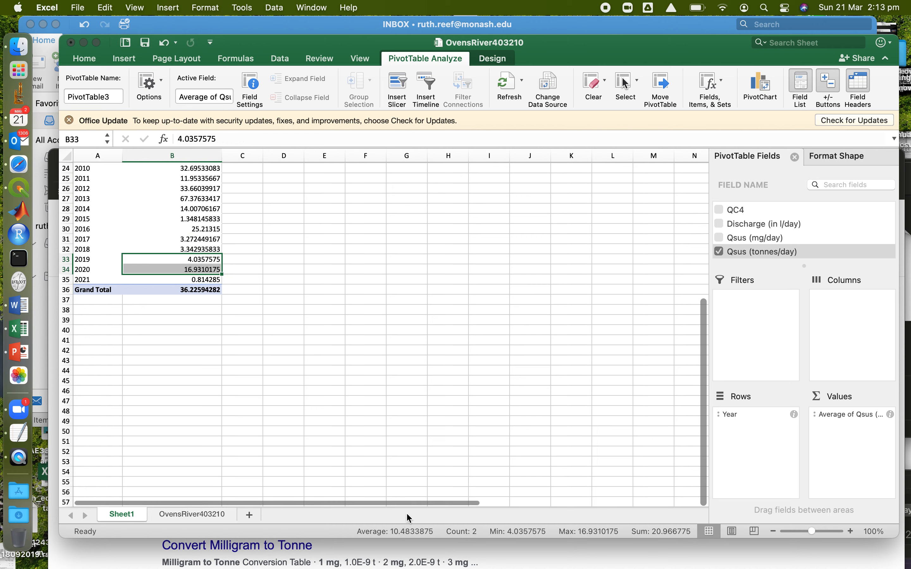